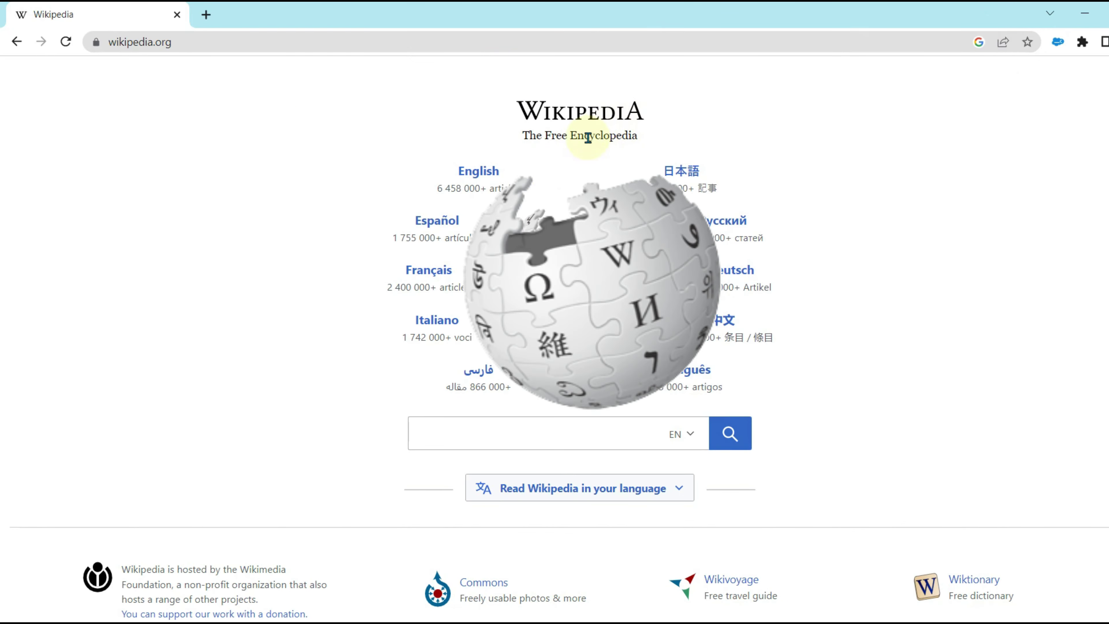
- Search Wikipedia for 'microsoft azure' and scroll down to the article's Significant outages table
{"action": "left_click", "coordinate": [596, 424]}
{"action": "type", "text": "microsoft azure"}
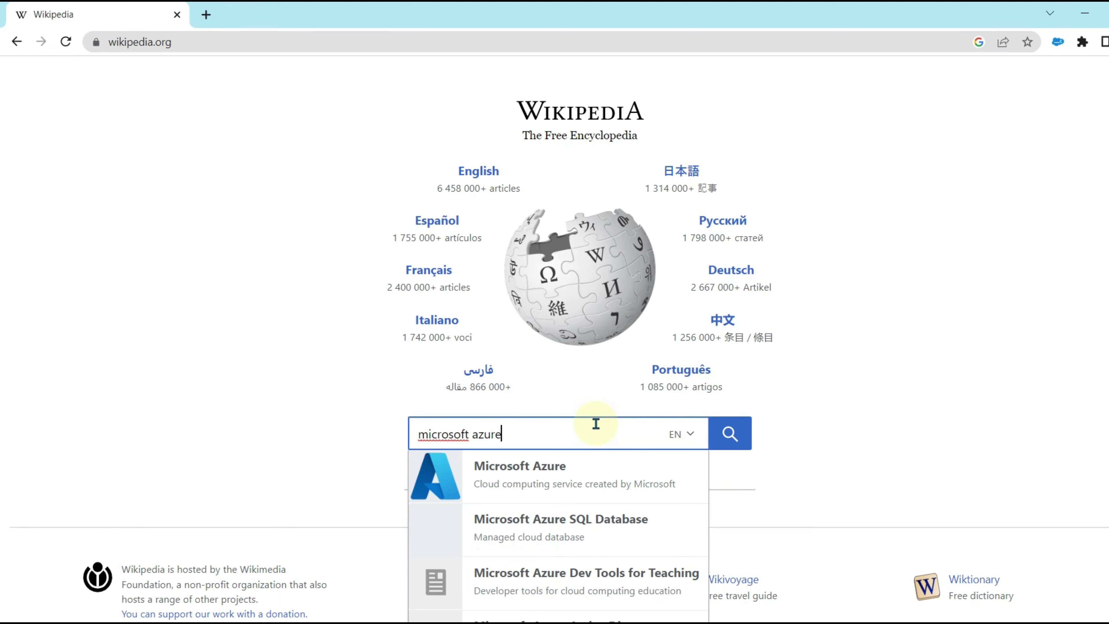
{"action": "key", "text": "Return"}
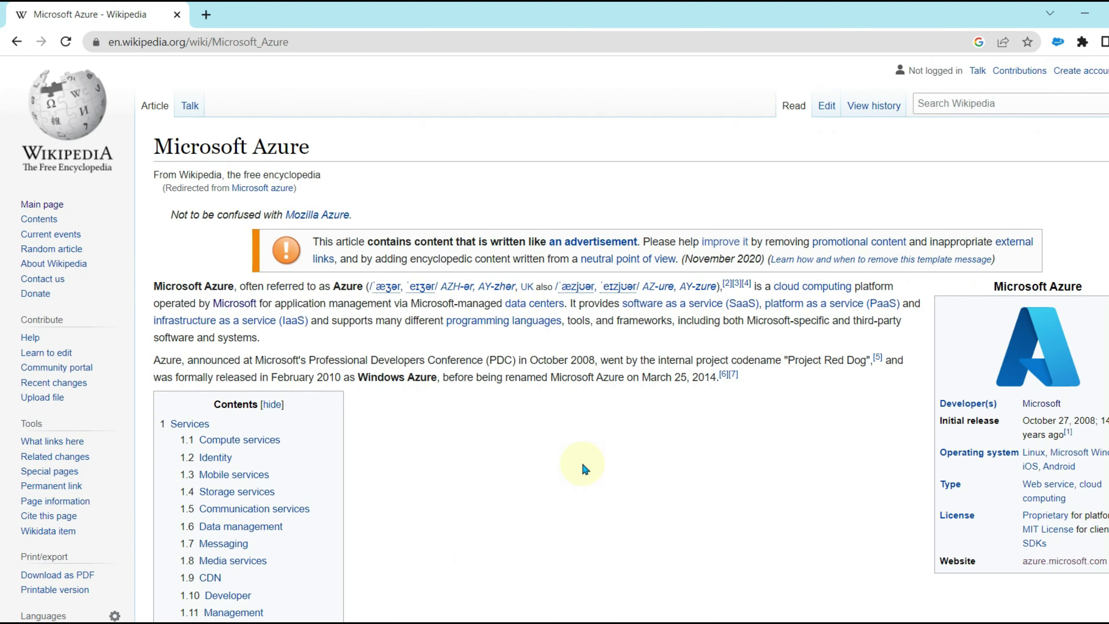
{"action": "scroll", "coordinate": [585, 467], "scroll_direction": "down", "scroll_amount": 10}
{"action": "scroll", "coordinate": [586, 468], "scroll_direction": "down", "scroll_amount": 20}
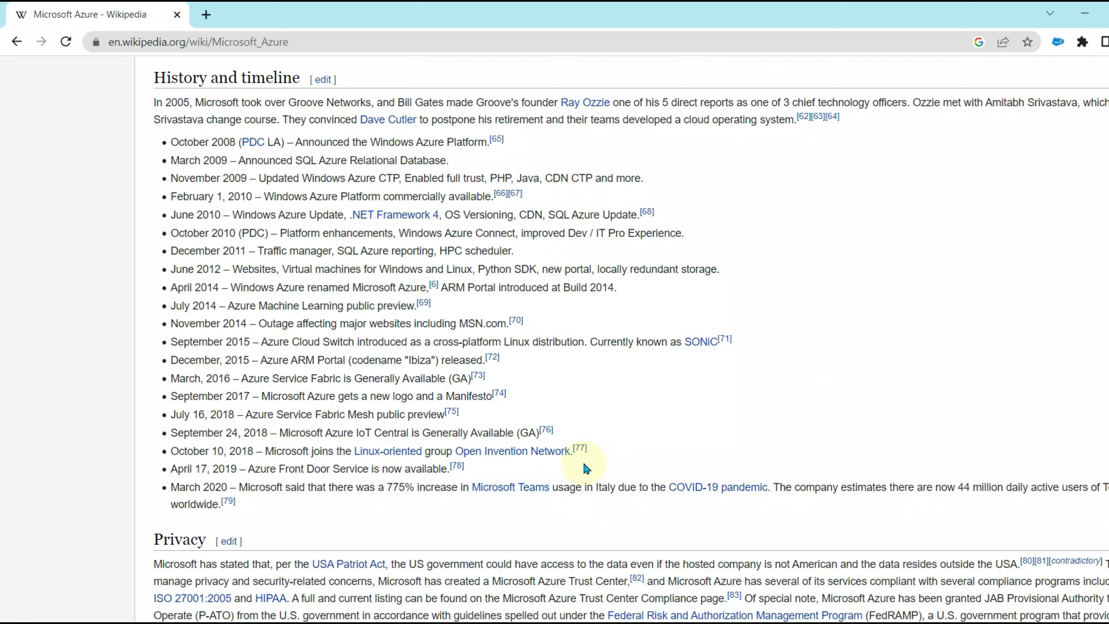
{"action": "scroll", "coordinate": [314, 363], "scroll_direction": "down", "scroll_amount": 10}
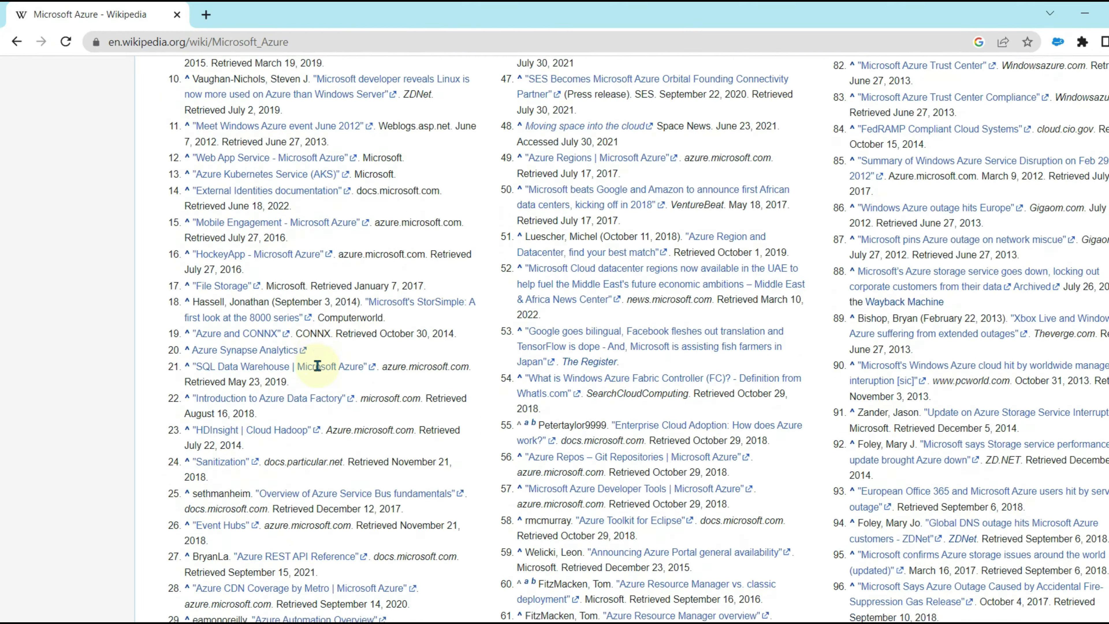
{"action": "scroll", "coordinate": [315, 364], "scroll_direction": "up", "scroll_amount": 15}
{"action": "scroll", "coordinate": [318, 366], "scroll_direction": "down", "scroll_amount": 5}
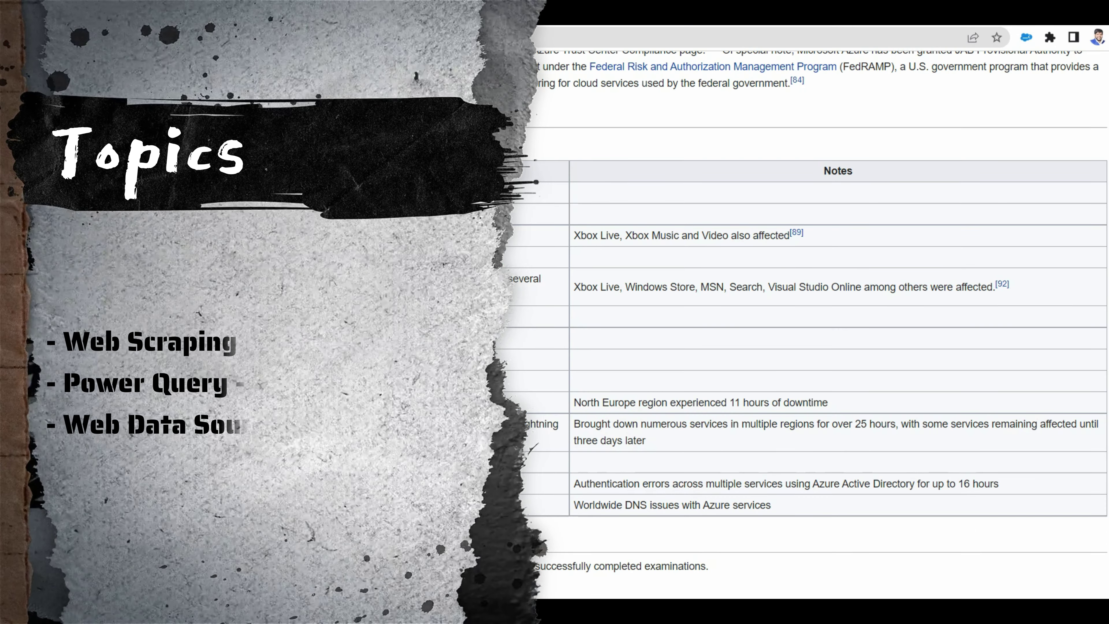
- Scroll through the version tables of the List of Microsoft Windows versions article
{"action": "scroll", "coordinate": [803, 306], "scroll_direction": "up", "scroll_amount": 10}
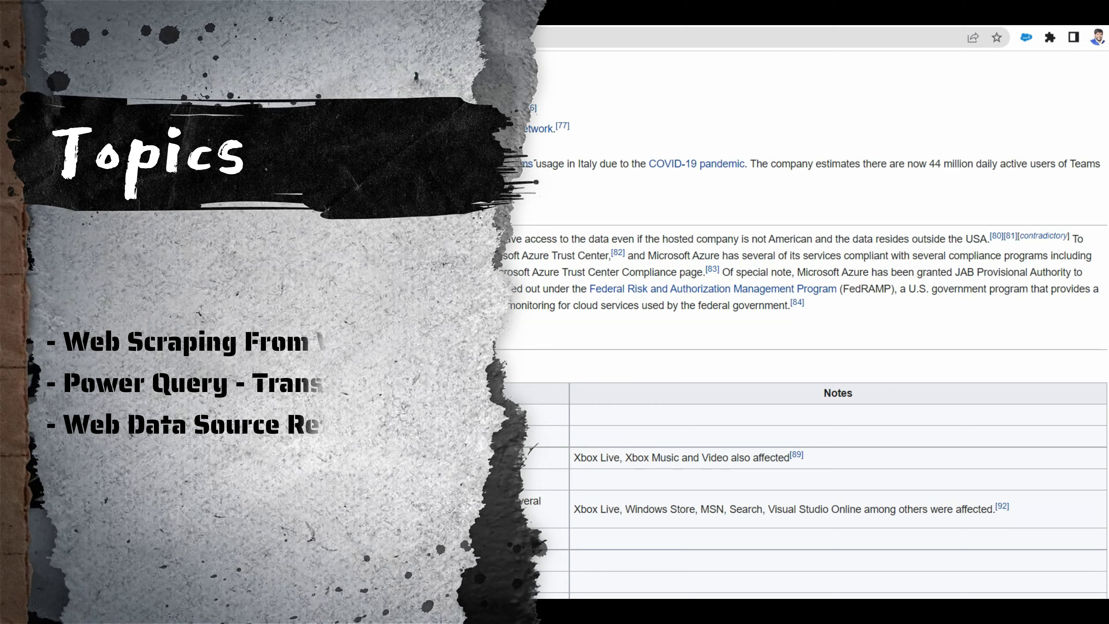
{"action": "scroll", "coordinate": [803, 306], "scroll_direction": "up", "scroll_amount": 15}
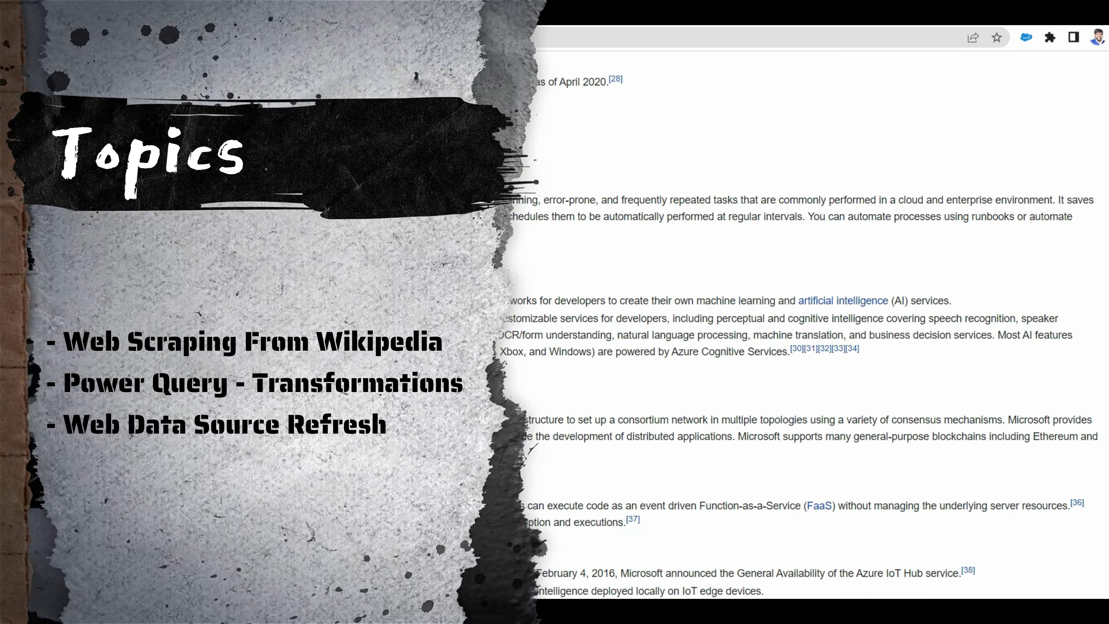
{"action": "scroll", "coordinate": [803, 306], "scroll_direction": "down", "scroll_amount": 5}
{"action": "scroll", "coordinate": [804, 306], "scroll_direction": "up", "scroll_amount": 15}
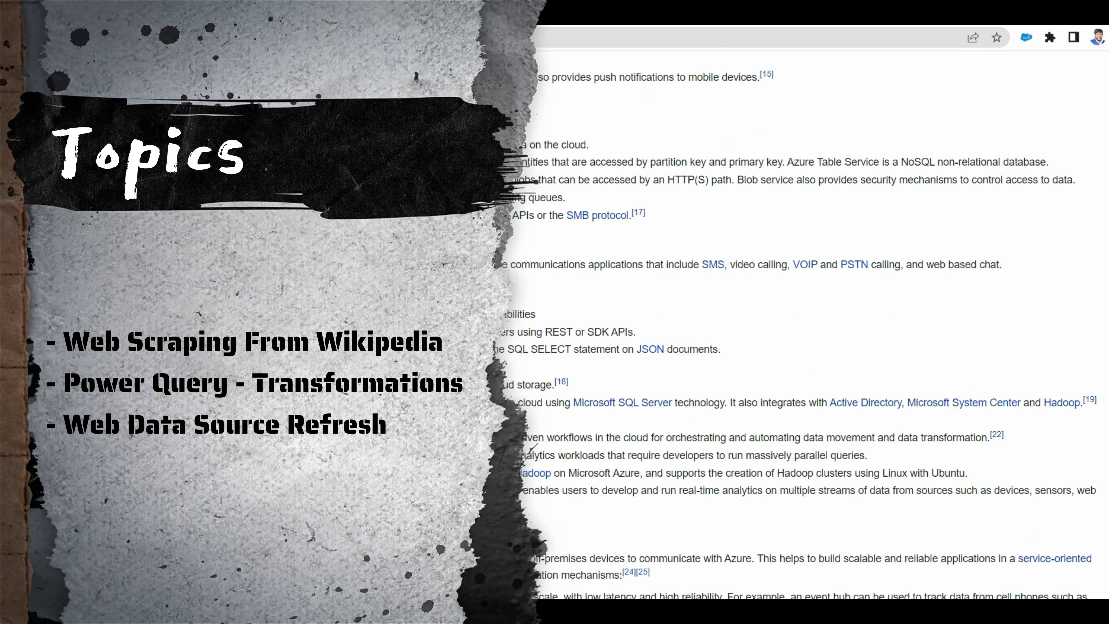
{"action": "scroll", "coordinate": [804, 306], "scroll_direction": "up", "scroll_amount": 10}
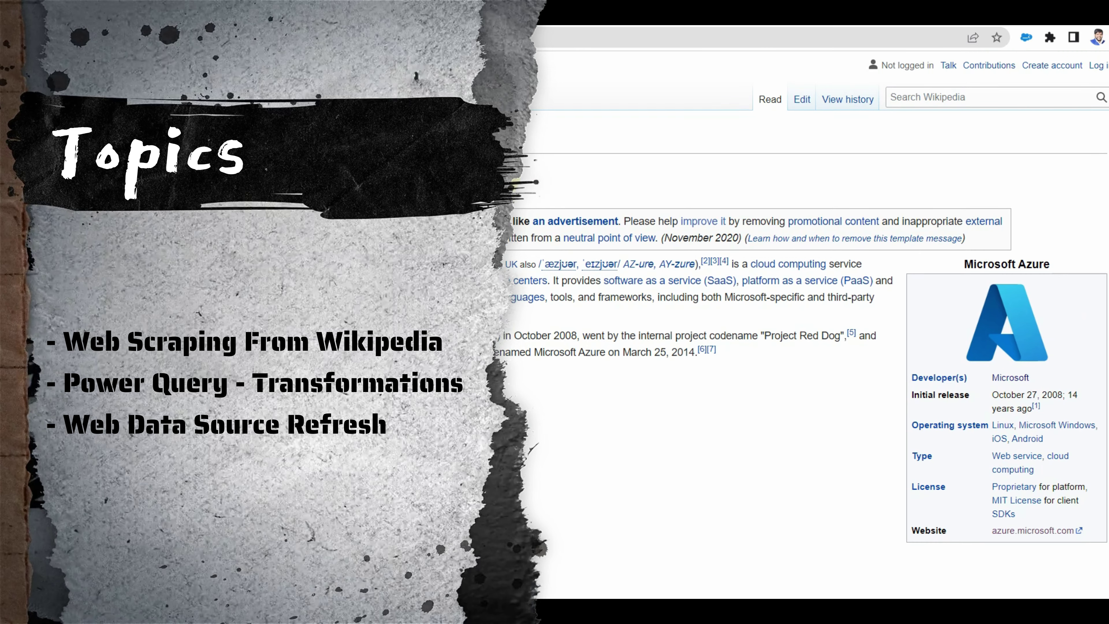
{"action": "scroll", "coordinate": [611, 419], "scroll_direction": "down", "scroll_amount": 15}
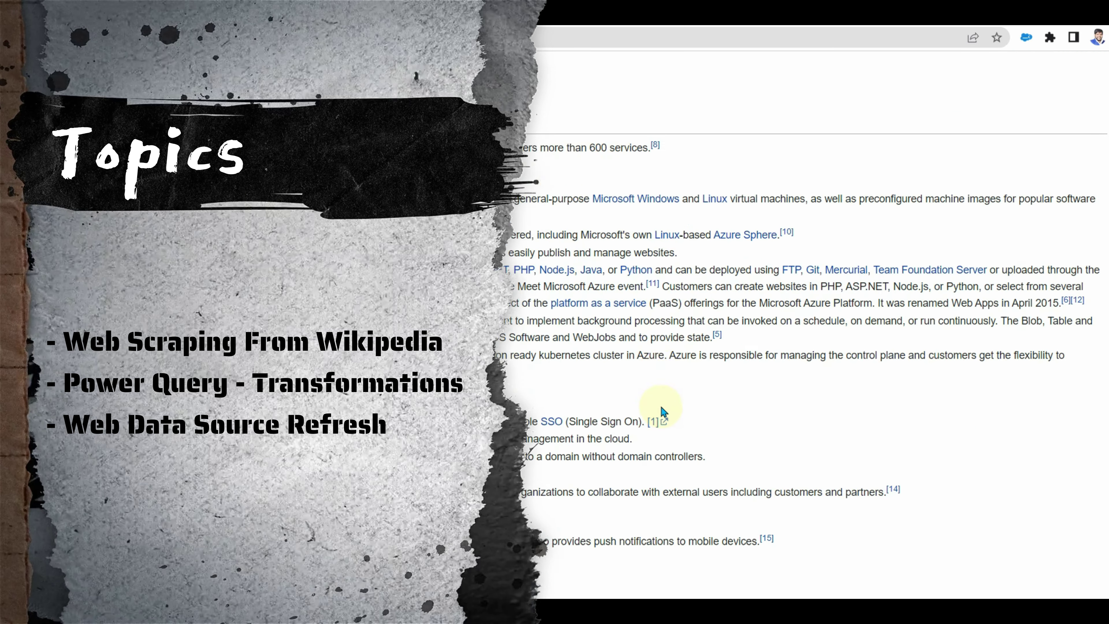
{"action": "scroll", "coordinate": [668, 414], "scroll_direction": "down", "scroll_amount": 20}
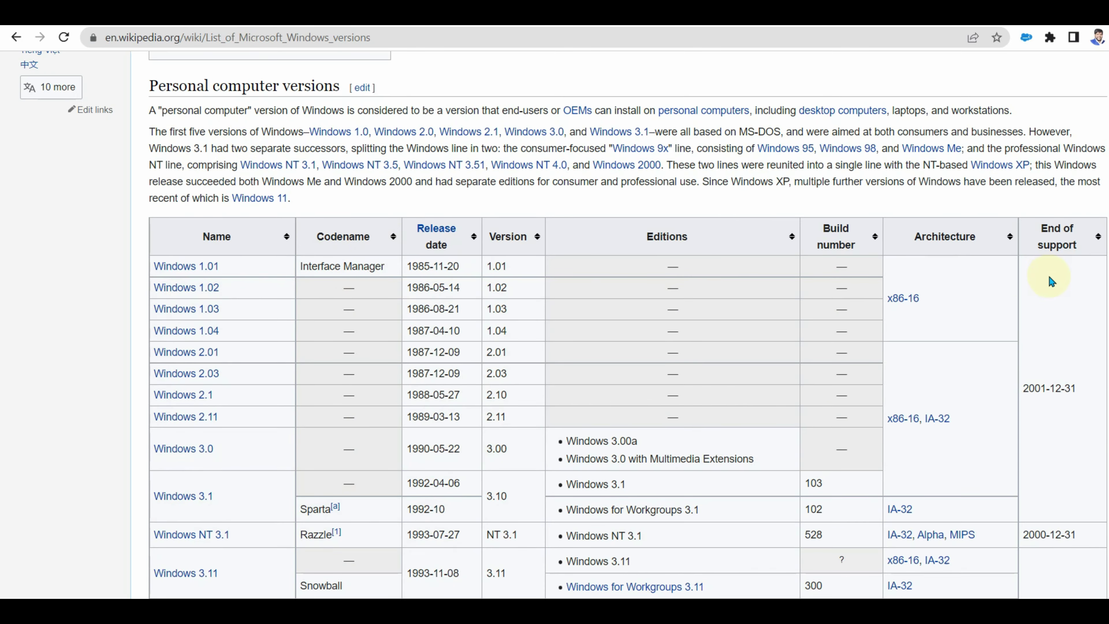
{"action": "scroll", "coordinate": [110, 273], "scroll_direction": "down", "scroll_amount": 20}
{"action": "scroll", "coordinate": [398, 264], "scroll_direction": "down", "scroll_amount": 20}
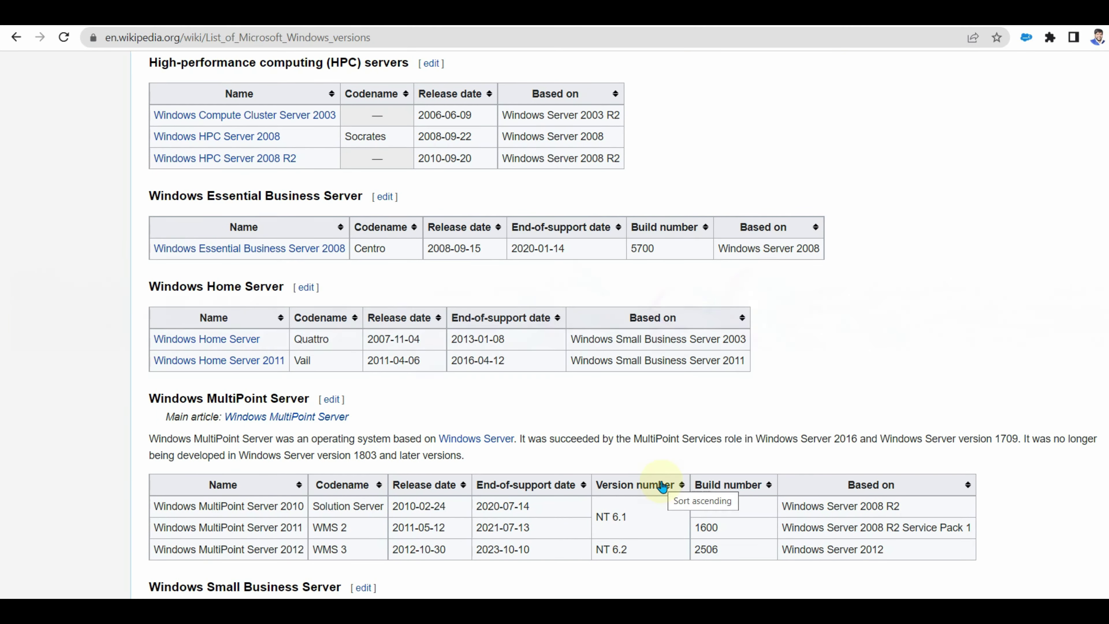
{"action": "scroll", "coordinate": [880, 384], "scroll_direction": "down", "scroll_amount": 2}
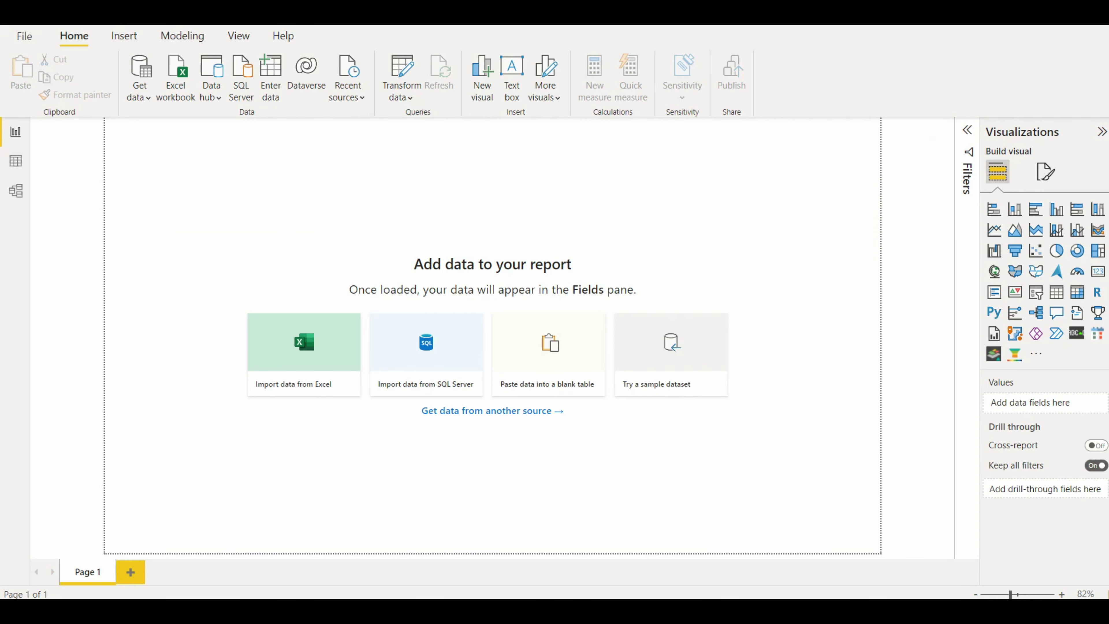
- Add a Web data source using the copied List_of_Microsoft_Windows_versions Wikipedia URL
{"action": "left_click", "coordinate": [155, 100]}
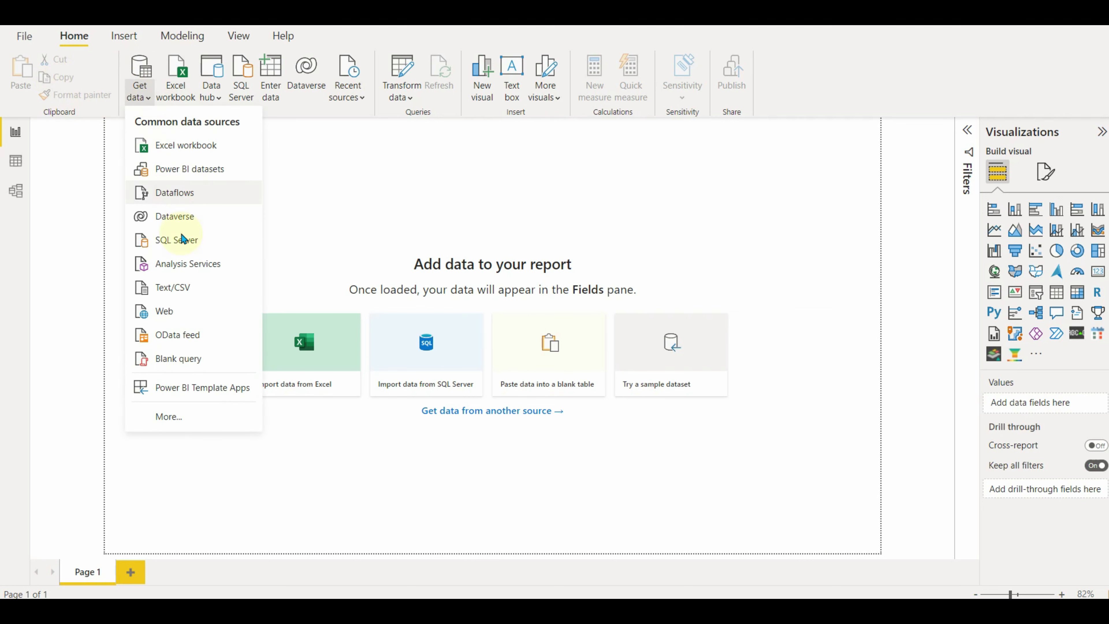
{"action": "left_click", "coordinate": [177, 310]}
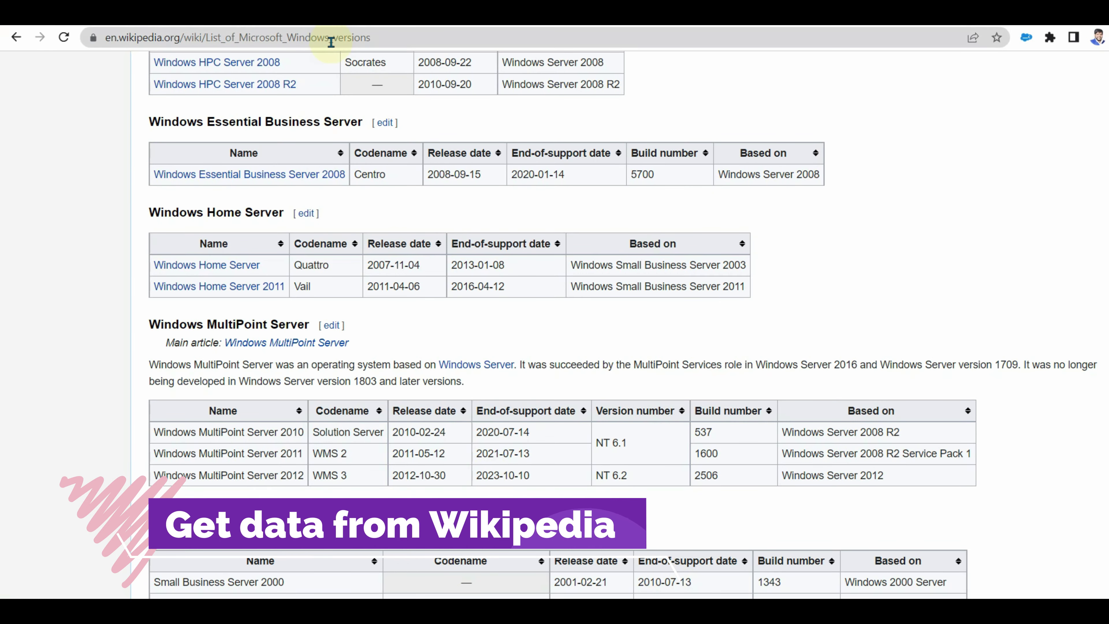
{"action": "left_click", "coordinate": [331, 38]}
{"action": "key", "text": "ctrl+c"}
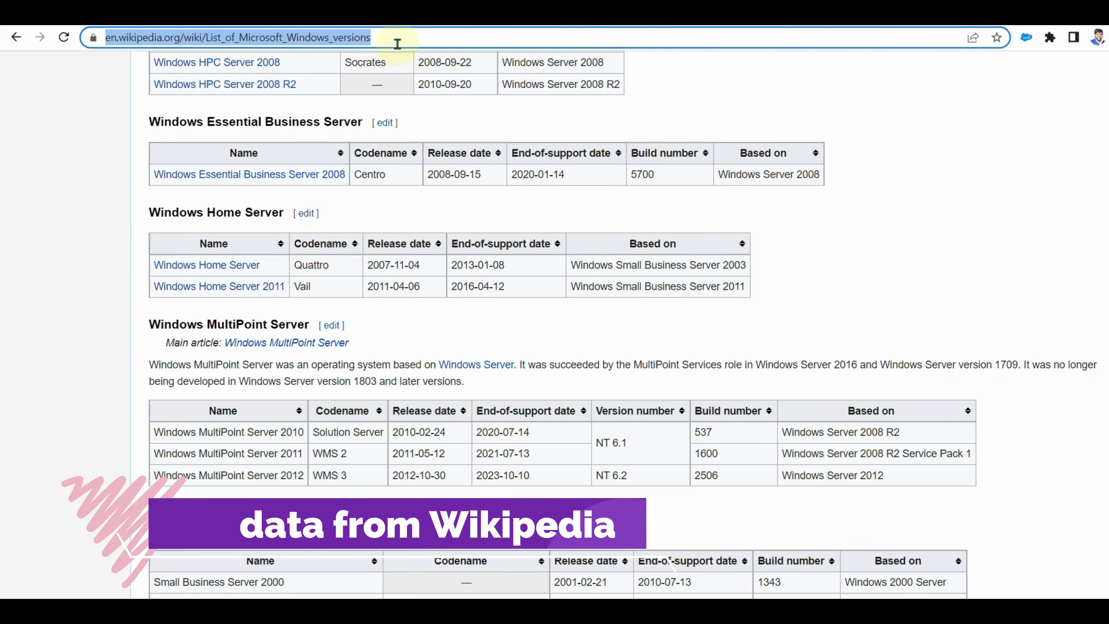
{"action": "key", "text": "alt+Tab"}
{"action": "key", "text": "ctrl+v"}
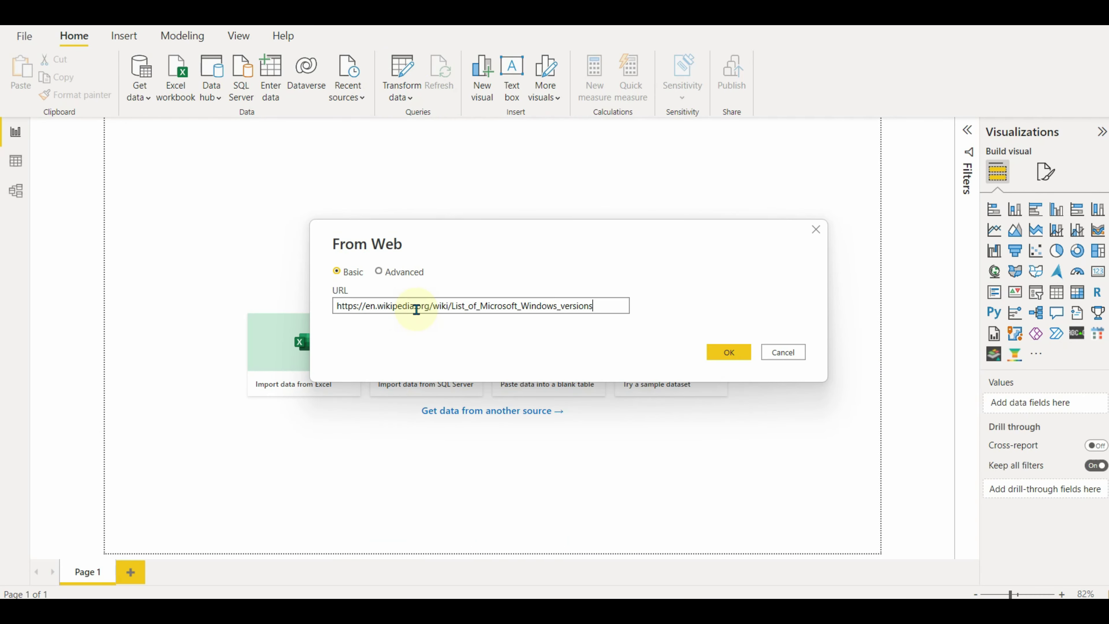
{"action": "left_click", "coordinate": [732, 357]}
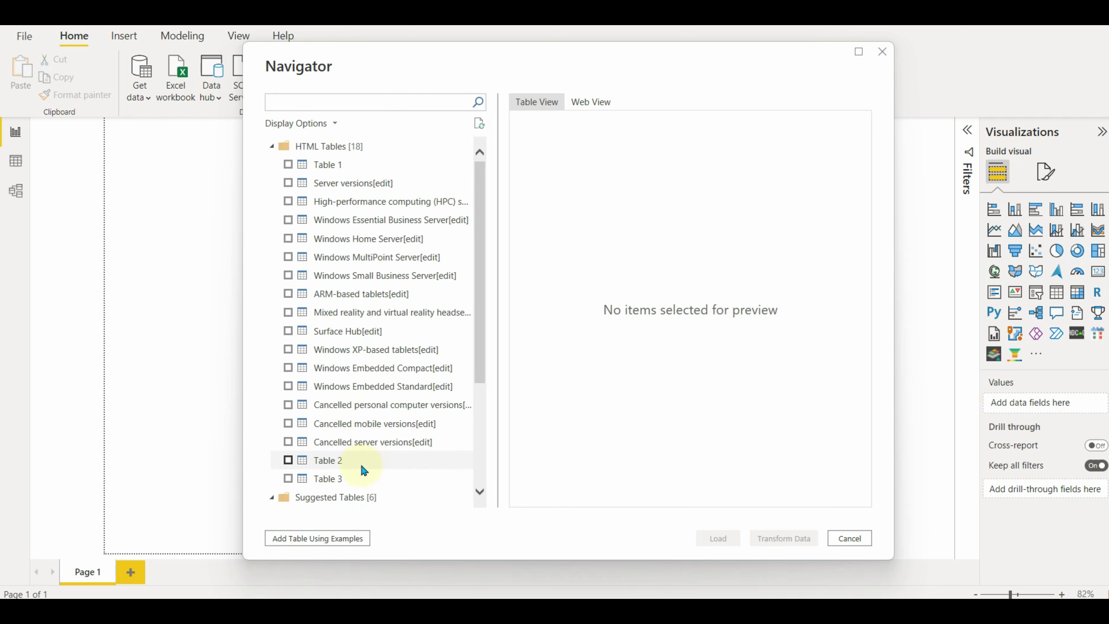
- Preview and tick Table 1, Server versions and High-performance computing (HPC) servers in Navigator
{"action": "left_click", "coordinate": [333, 168]}
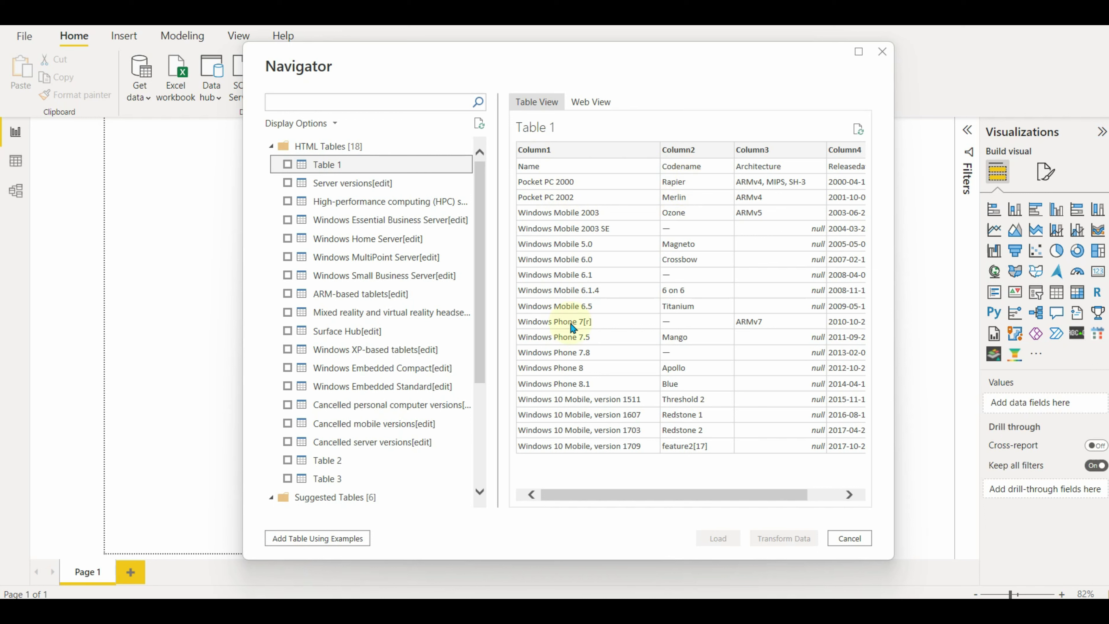
{"action": "left_click", "coordinate": [349, 183]}
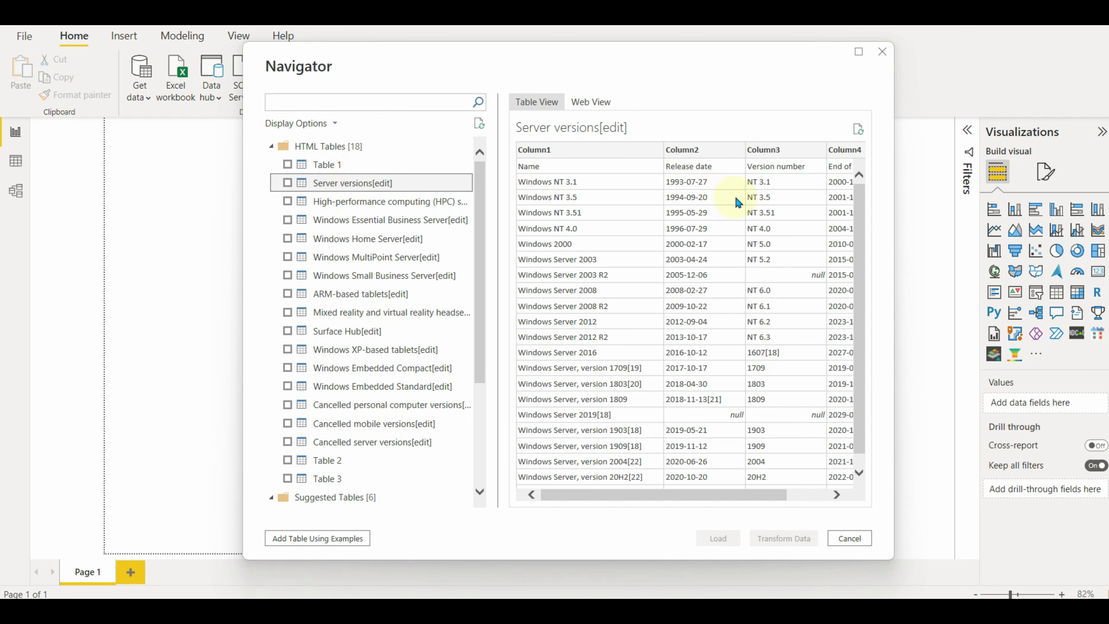
{"action": "left_click", "coordinate": [306, 201]}
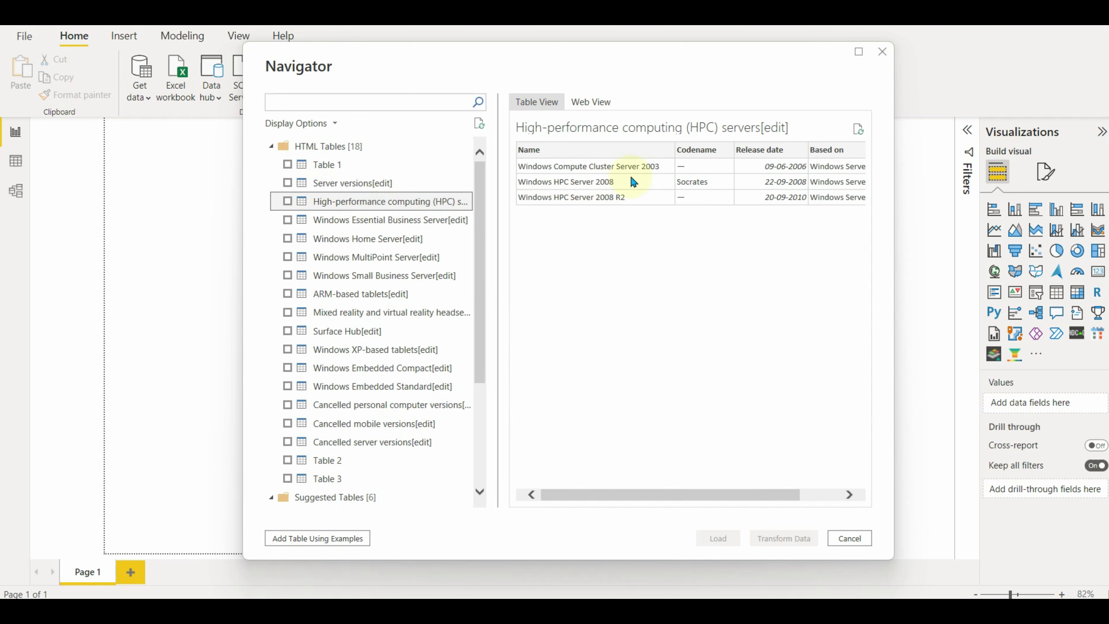
{"action": "left_click", "coordinate": [366, 220]}
{"action": "left_click", "coordinate": [288, 164]}
{"action": "left_click", "coordinate": [287, 183]}
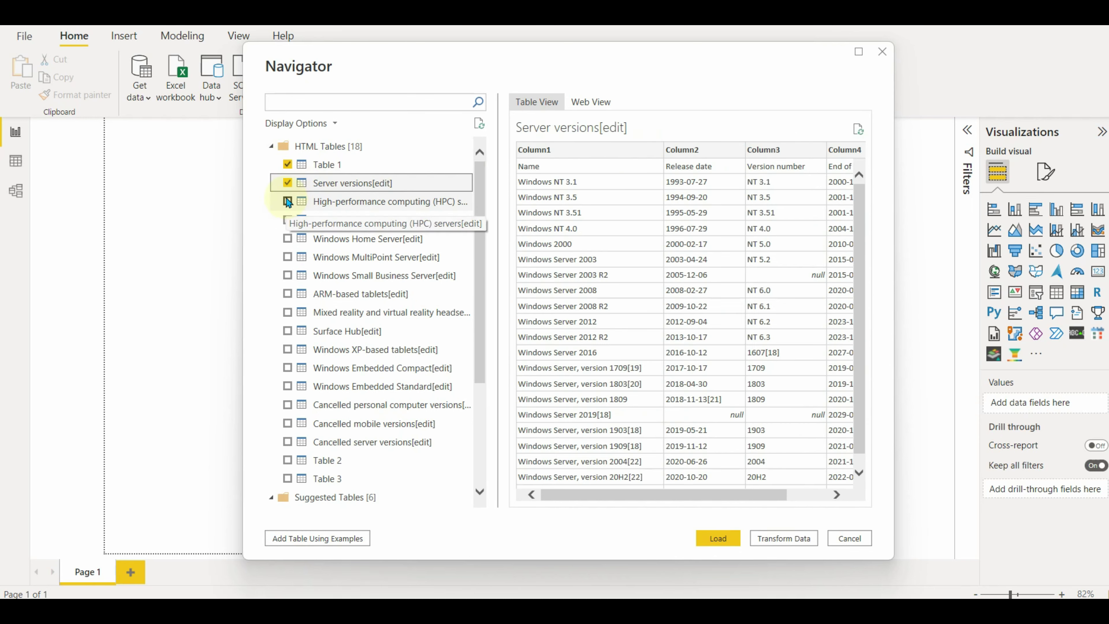
- Preview the remaining tables and also tick Windows Embedded Compact for import
{"action": "left_click", "coordinate": [287, 201]}
{"action": "left_click", "coordinate": [301, 238]}
{"action": "left_click", "coordinate": [301, 276]}
{"action": "left_click", "coordinate": [302, 331]}
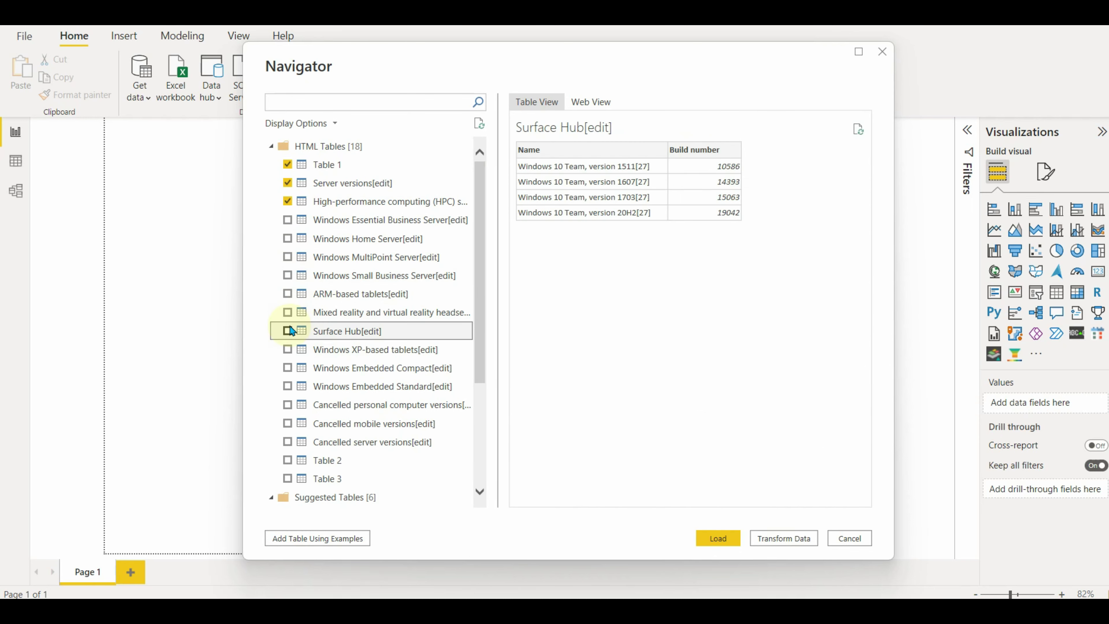
{"action": "left_click", "coordinate": [288, 295]}
{"action": "left_click", "coordinate": [305, 368]}
{"action": "left_click", "coordinate": [287, 368]}
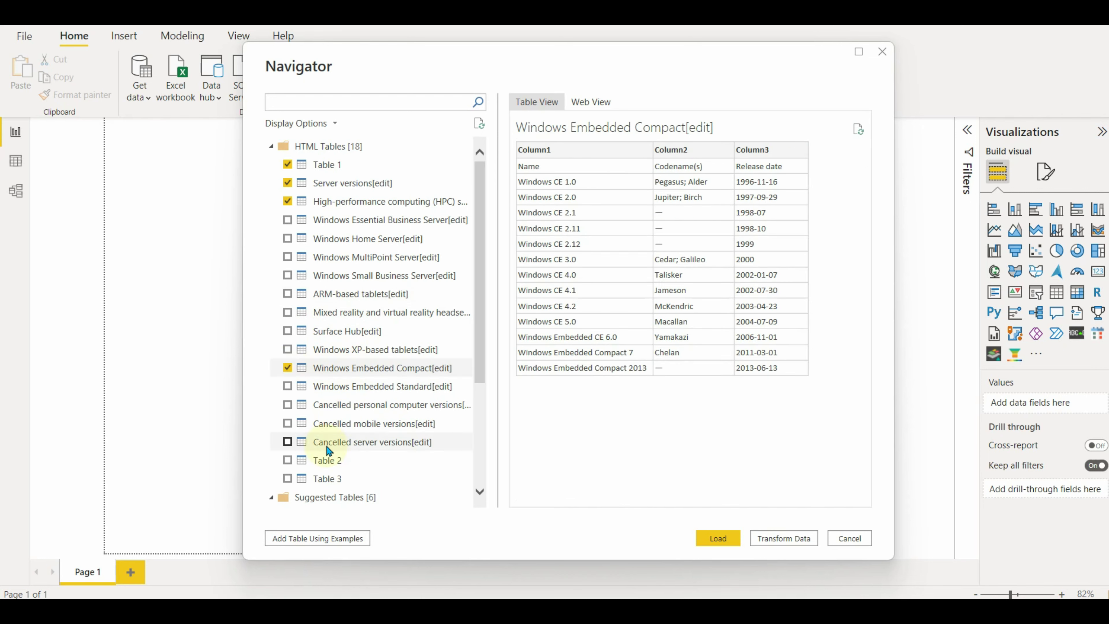
{"action": "left_click", "coordinate": [330, 478]}
{"action": "left_click", "coordinate": [362, 239]}
{"action": "left_click", "coordinate": [362, 294]}
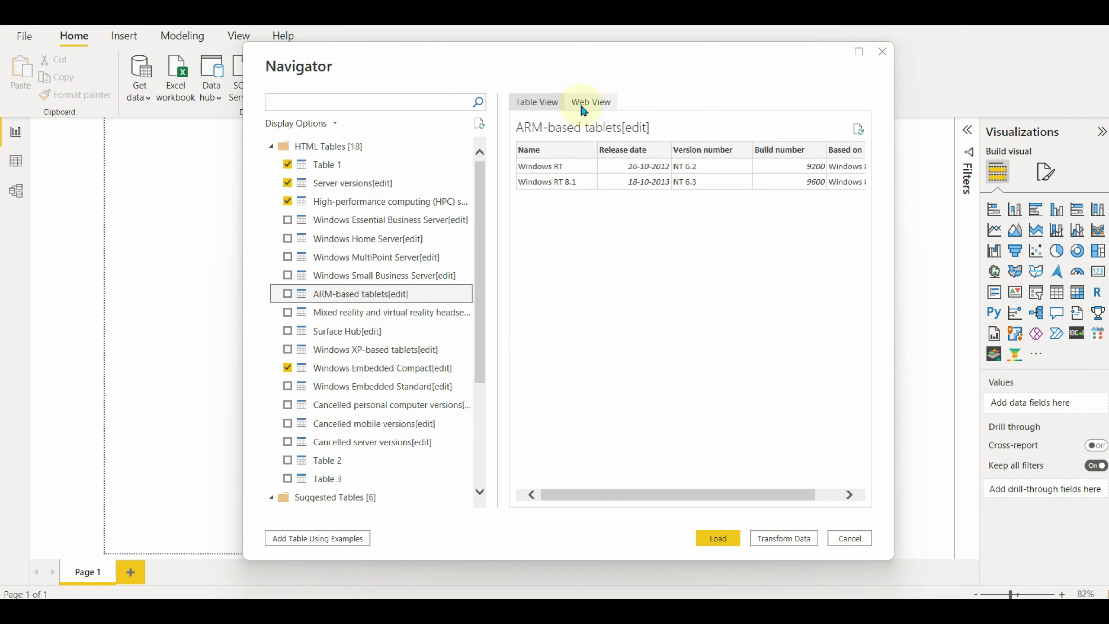
- Check the tables in Web View, then return to Table View
{"action": "left_click", "coordinate": [591, 102]}
{"action": "scroll", "coordinate": [745, 341], "scroll_direction": "down", "scroll_amount": 5}
{"action": "scroll", "coordinate": [873, 257], "scroll_direction": "down", "scroll_amount": 10}
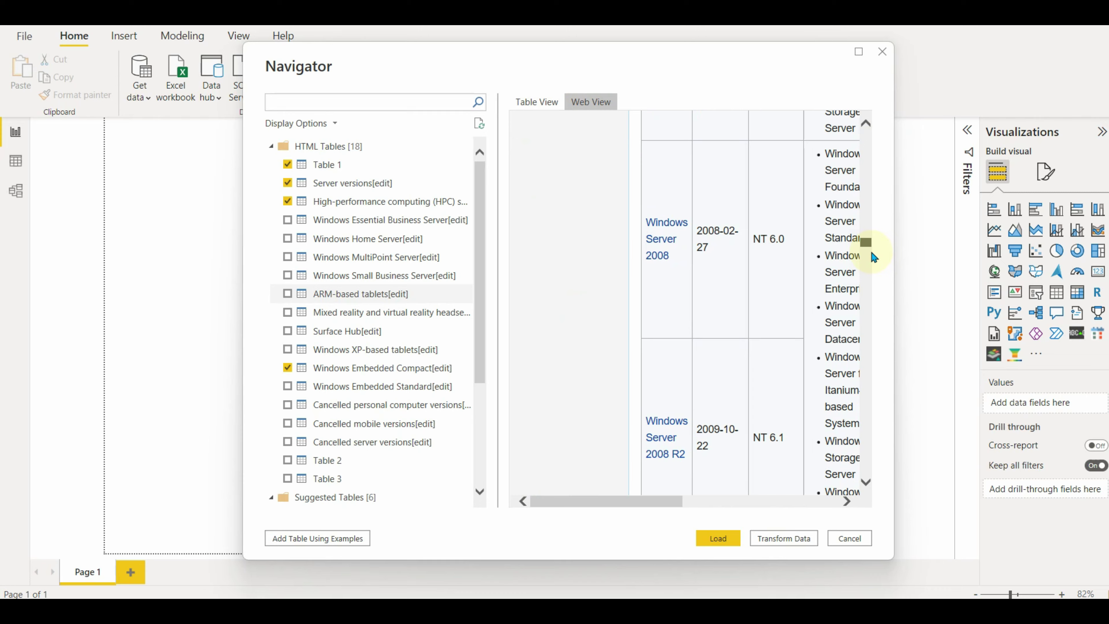
{"action": "scroll", "coordinate": [869, 245], "scroll_direction": "up", "scroll_amount": 15}
{"action": "left_click", "coordinate": [536, 101]}
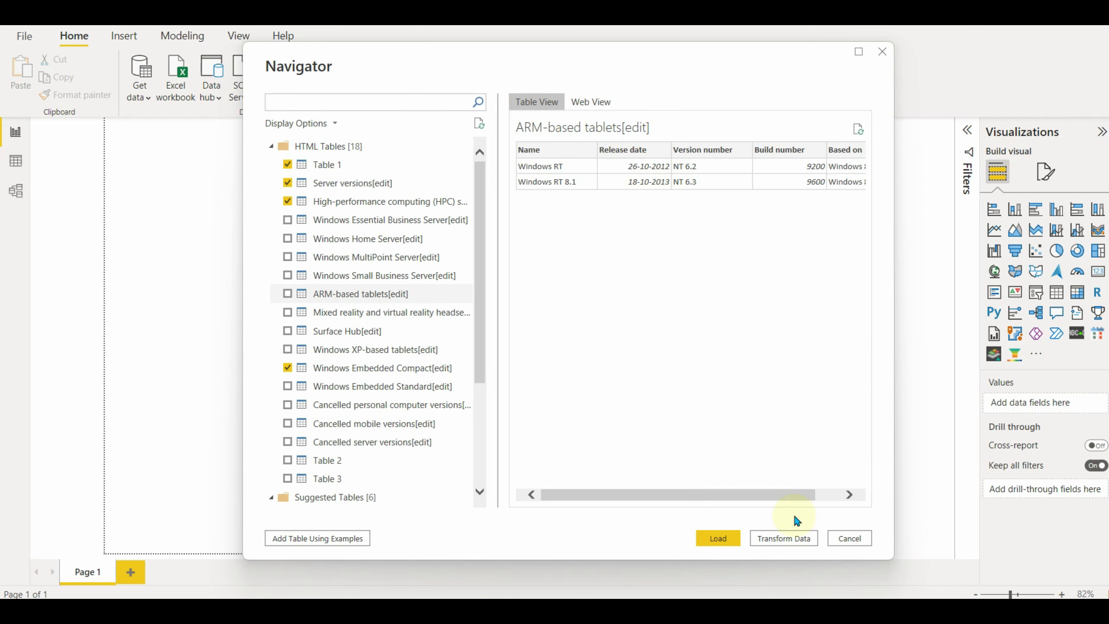
- Load the chosen tables into Power Query Editor and promote the first row to headers in Windows Embedded Compact
{"action": "left_click", "coordinate": [783, 539]}
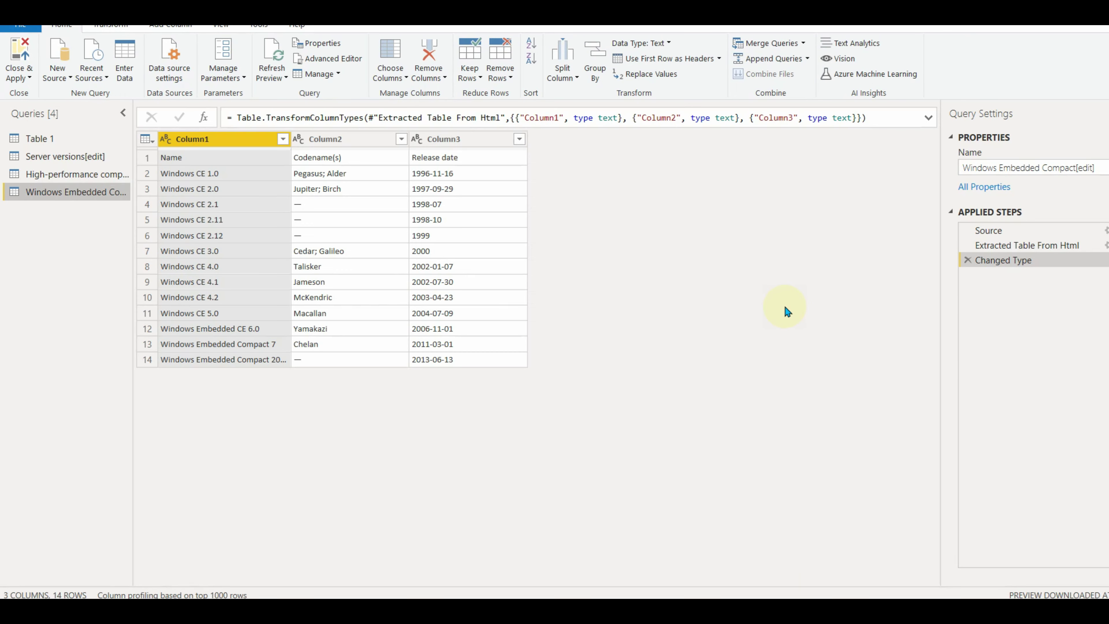
{"action": "left_click", "coordinate": [151, 160]}
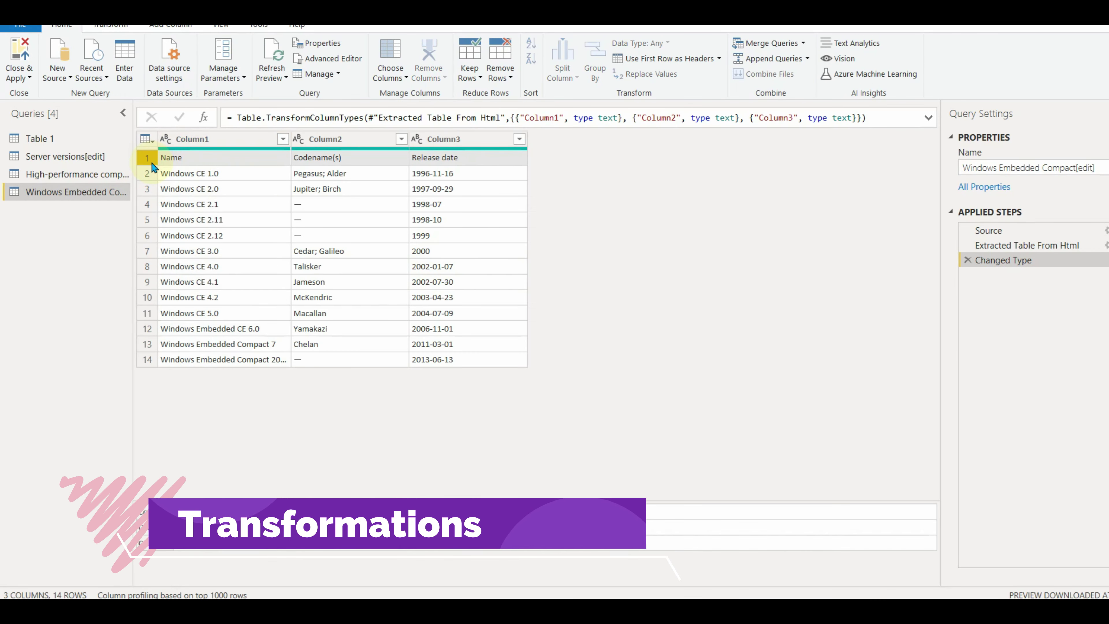
{"action": "left_click", "coordinate": [665, 59]}
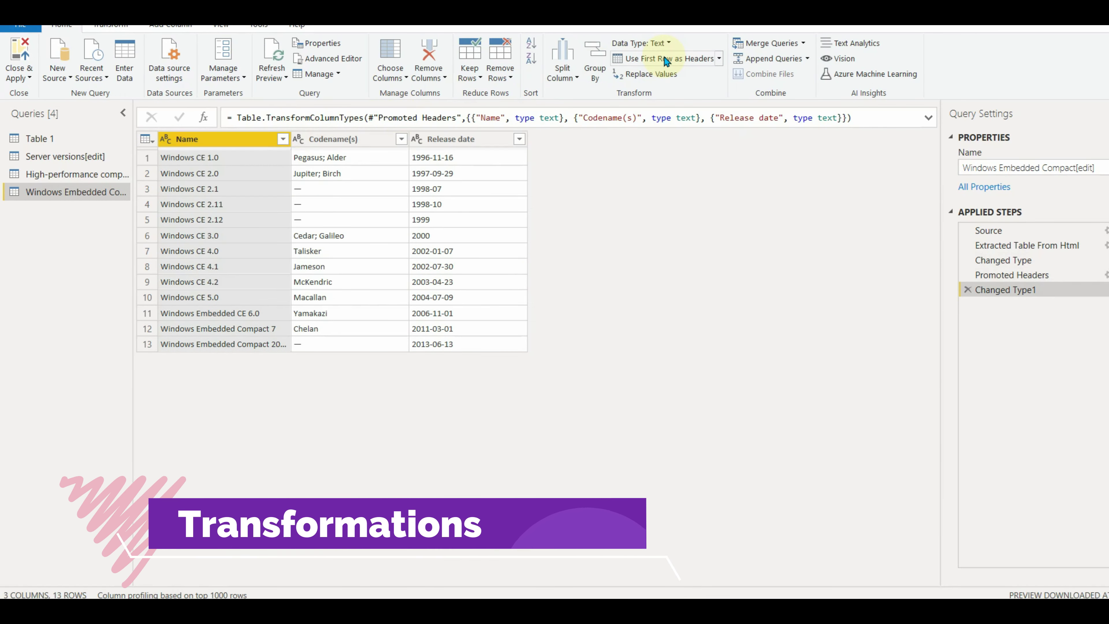
{"action": "left_click", "coordinate": [719, 58]}
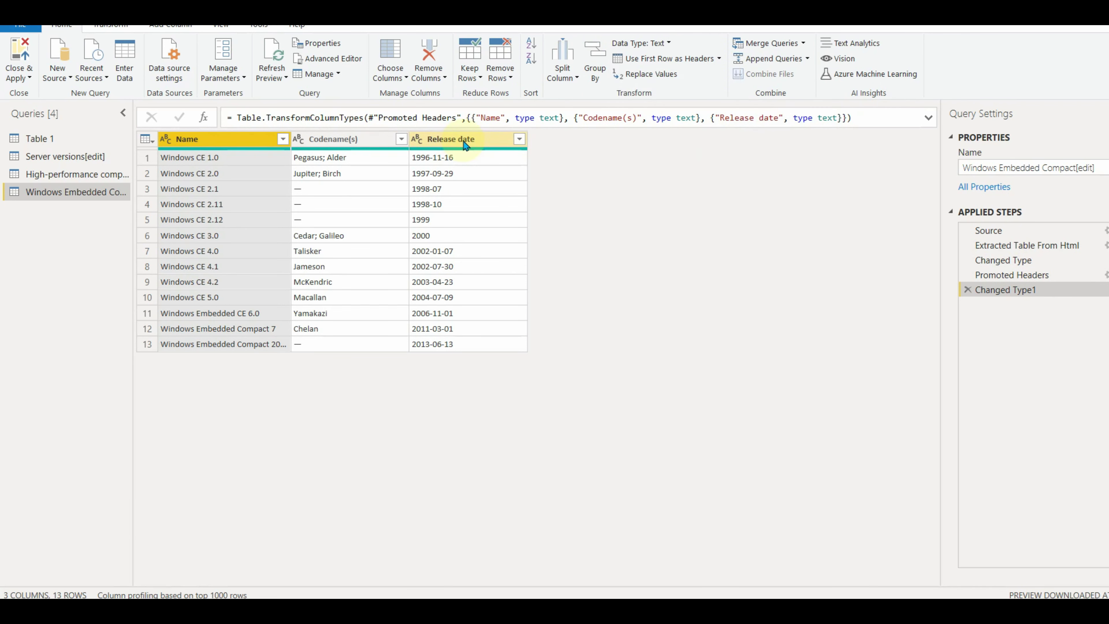
{"action": "left_click", "coordinate": [520, 139]}
{"action": "left_click", "coordinate": [519, 139]}
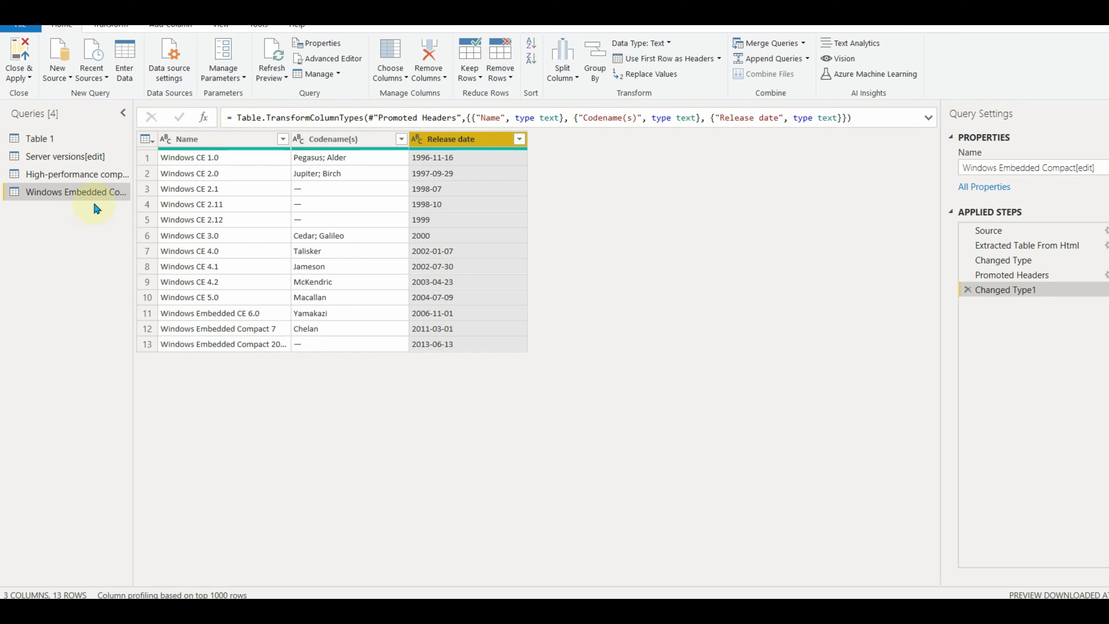
- Promote the first row to headers in the Server versions query
{"action": "left_click", "coordinate": [81, 175]}
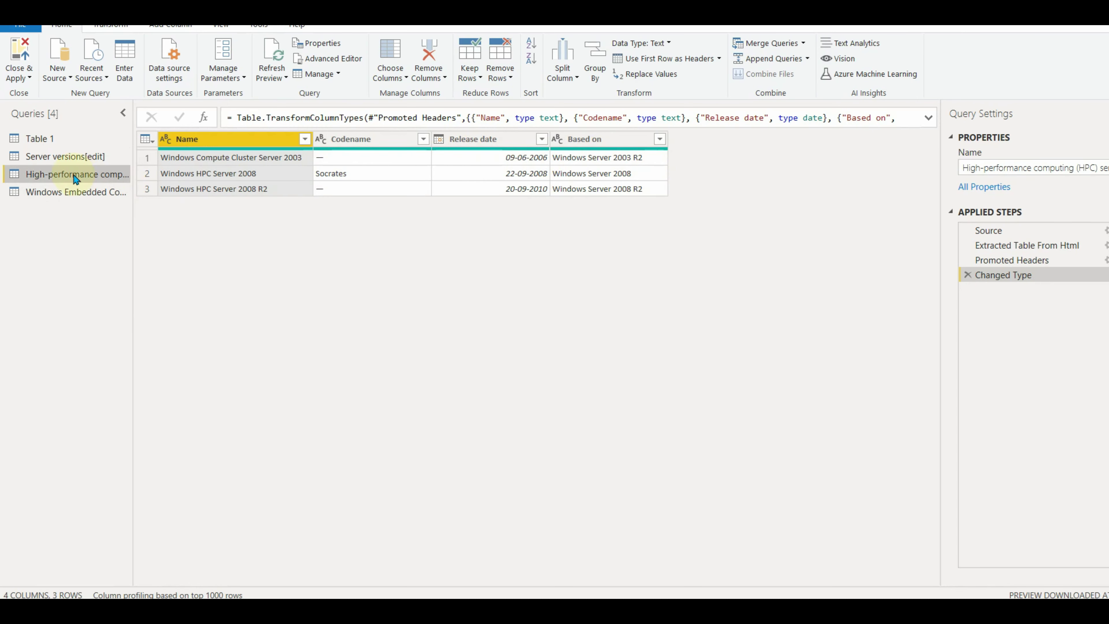
{"action": "left_click", "coordinate": [65, 157]}
{"action": "left_click", "coordinate": [150, 163]}
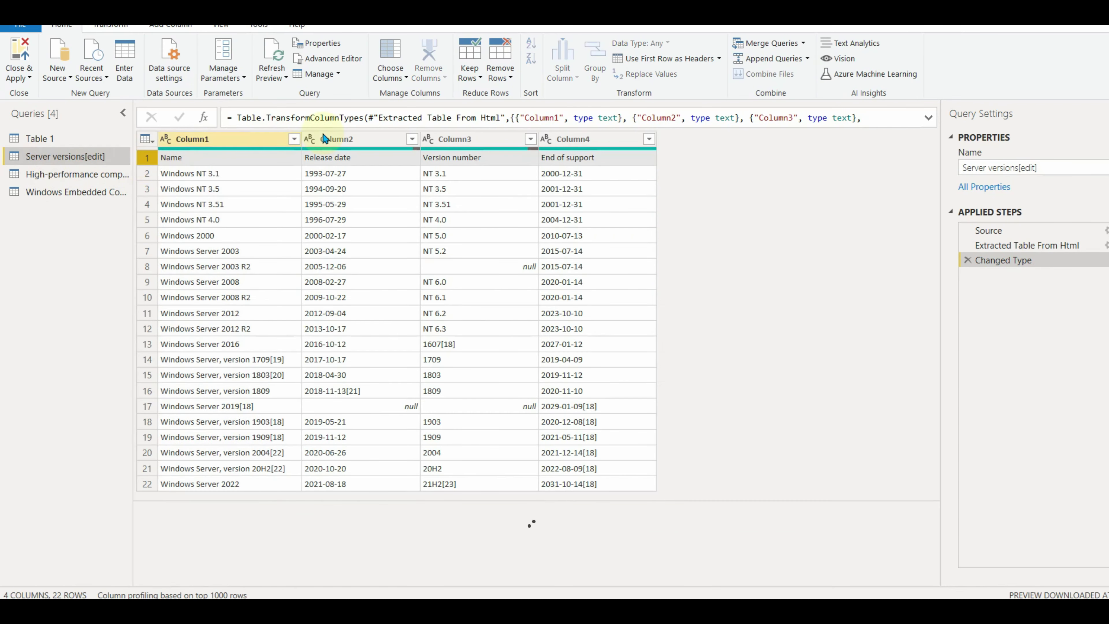
{"action": "left_click", "coordinate": [663, 58]}
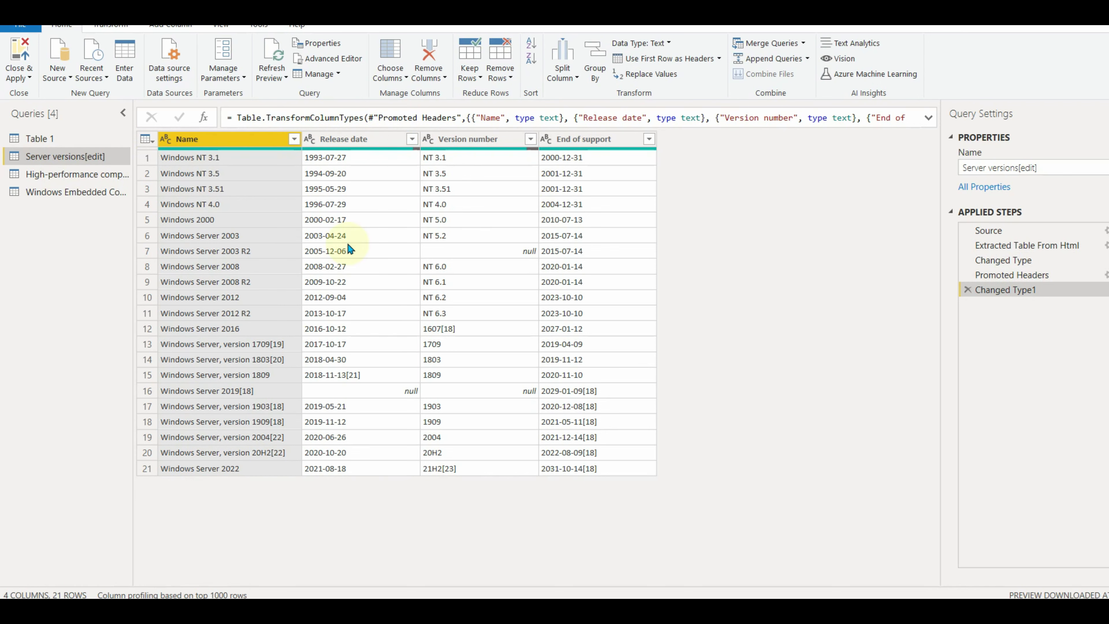
- Promote Table 1's first row to headers and rename the query to 'Mobile OS'
{"action": "left_click", "coordinate": [39, 139]}
{"action": "left_click", "coordinate": [54, 158]}
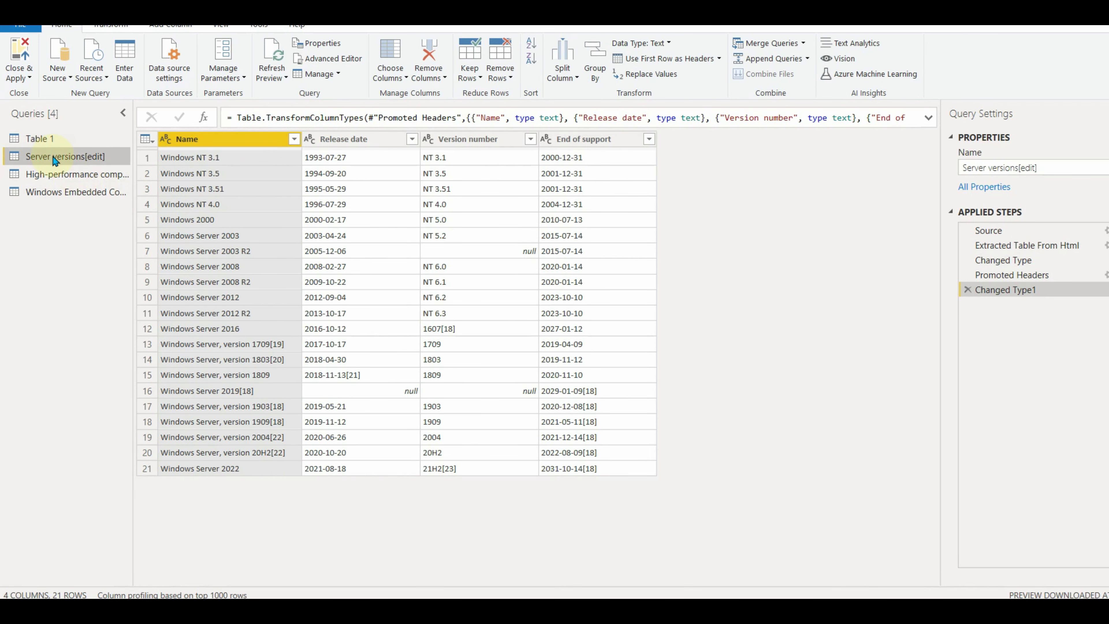
{"action": "left_click", "coordinate": [39, 139]}
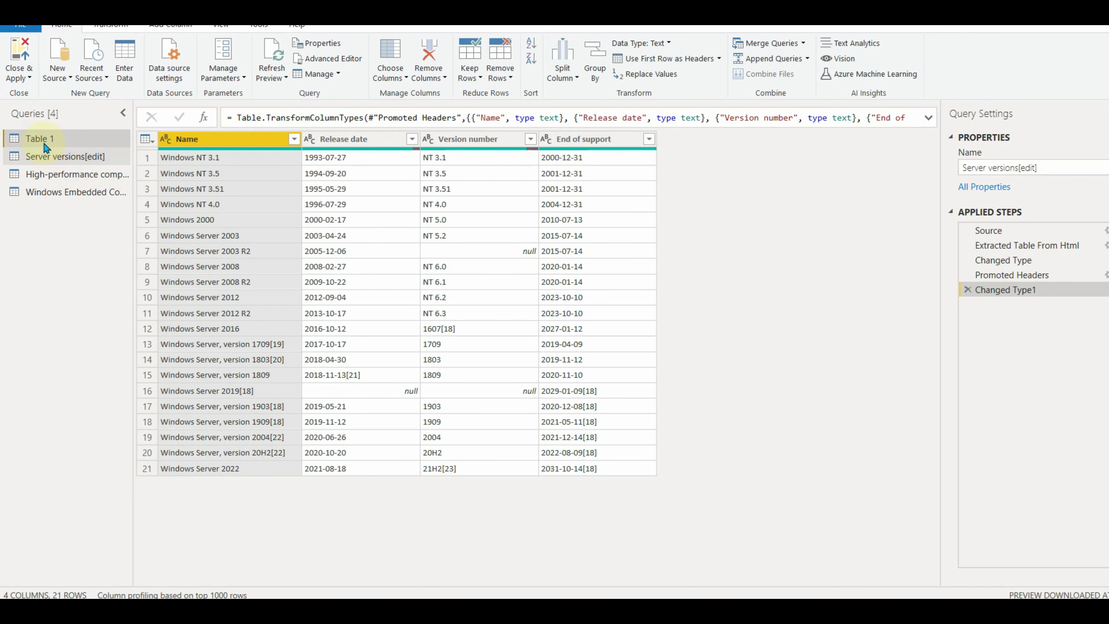
{"action": "left_click", "coordinate": [145, 163]}
{"action": "left_click", "coordinate": [664, 58]}
{"action": "left_click", "coordinate": [1010, 173]}
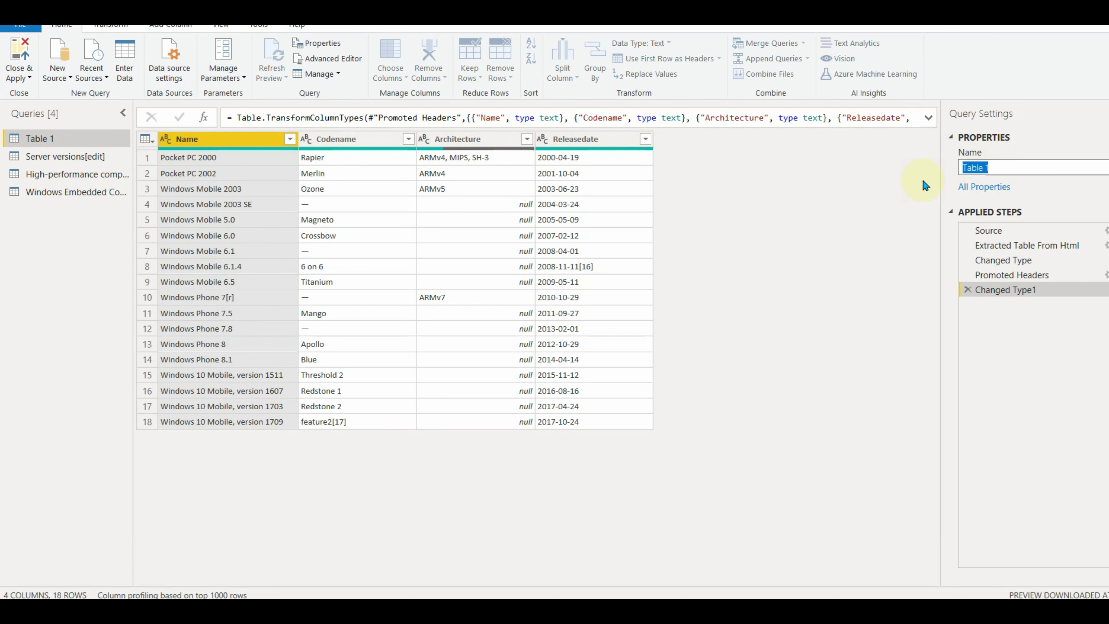
{"action": "type", "text": "Mobile OS"}
{"action": "key", "text": "Return"}
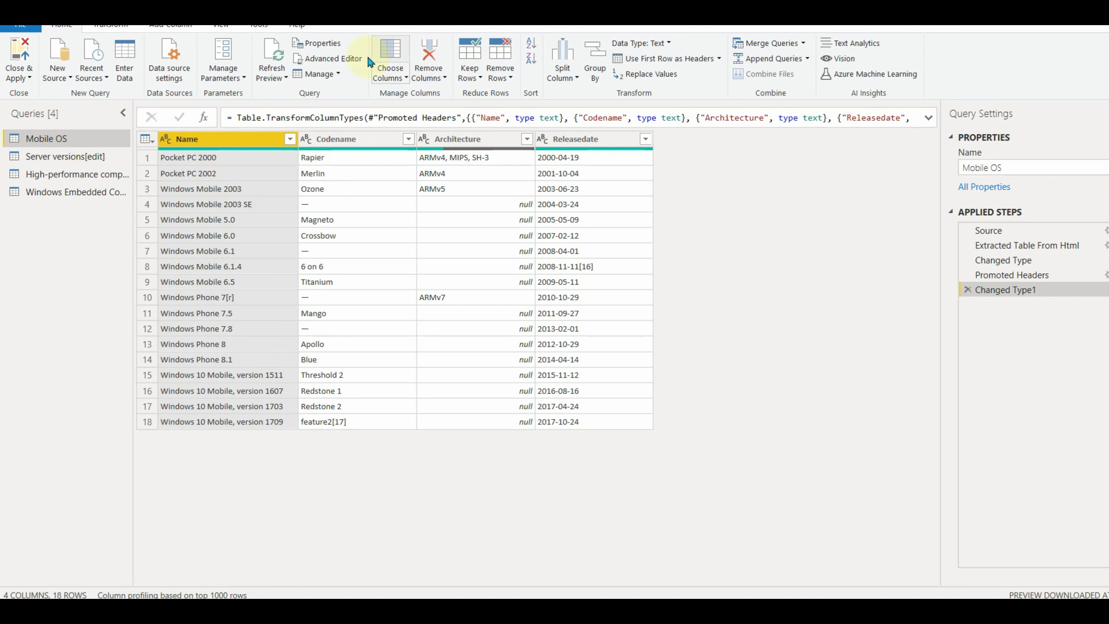
{"action": "left_click", "coordinate": [335, 60]}
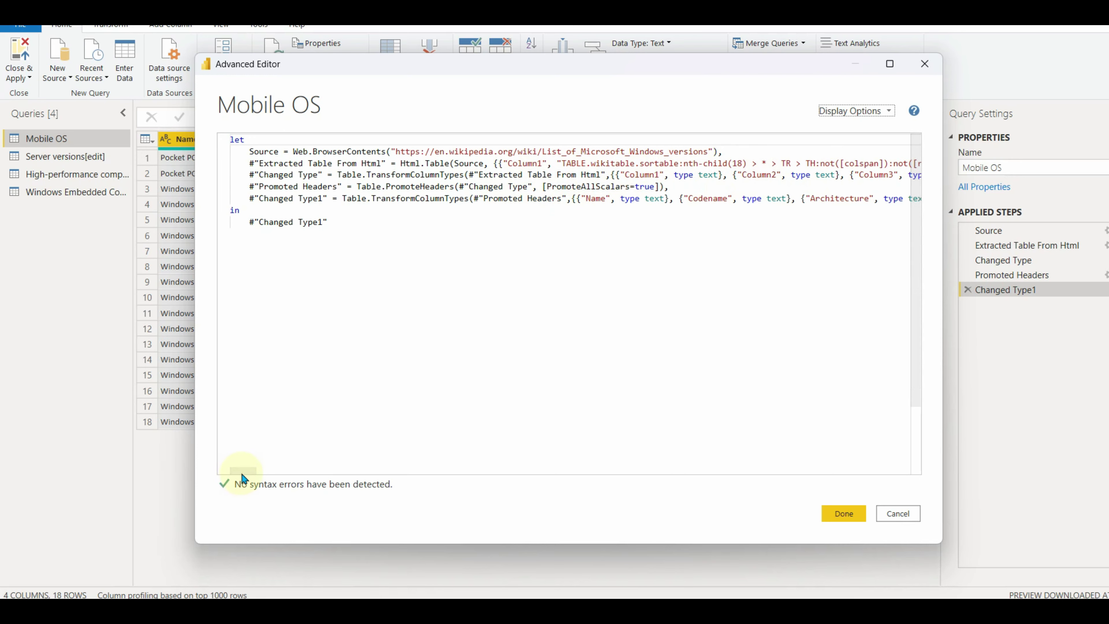
{"action": "left_click_drag", "start_coordinate": [238, 470], "coordinate": [158, 530]}
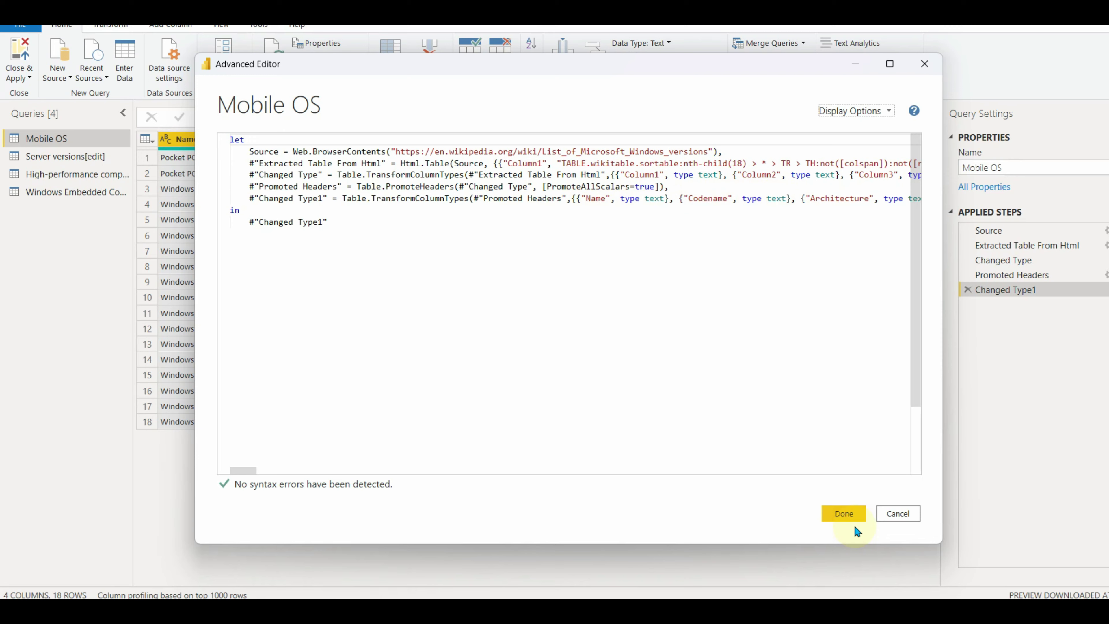
{"action": "left_click", "coordinate": [844, 513]}
- Split Mobile OS's Releasedate column by custom delimiter '[' at the left-most occurrence
{"action": "left_click", "coordinate": [600, 139]}
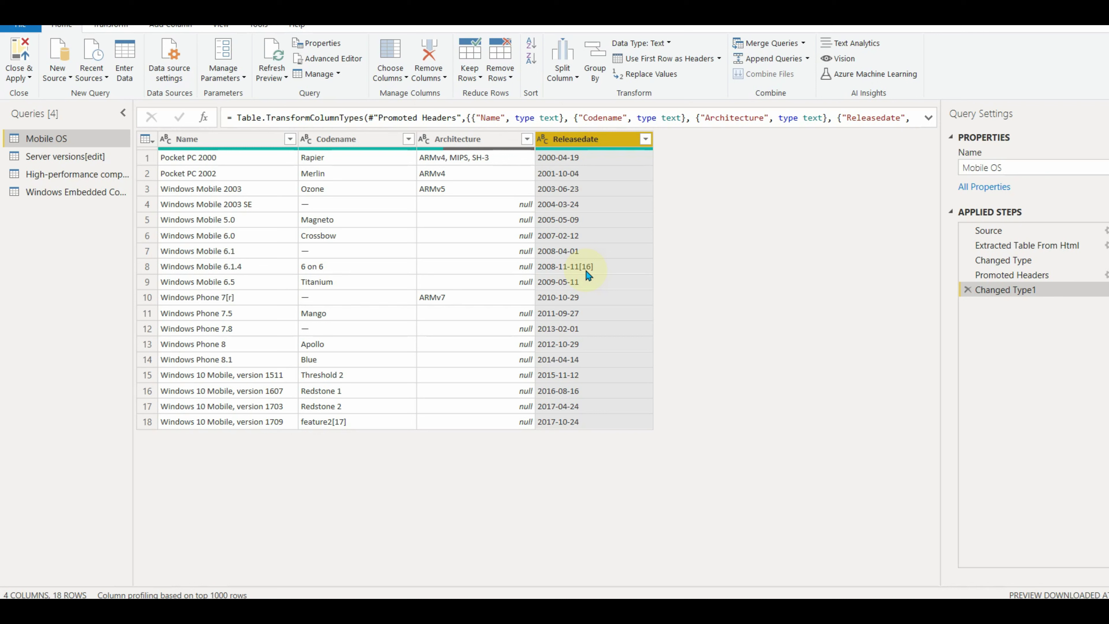
{"action": "left_click", "coordinate": [595, 266]}
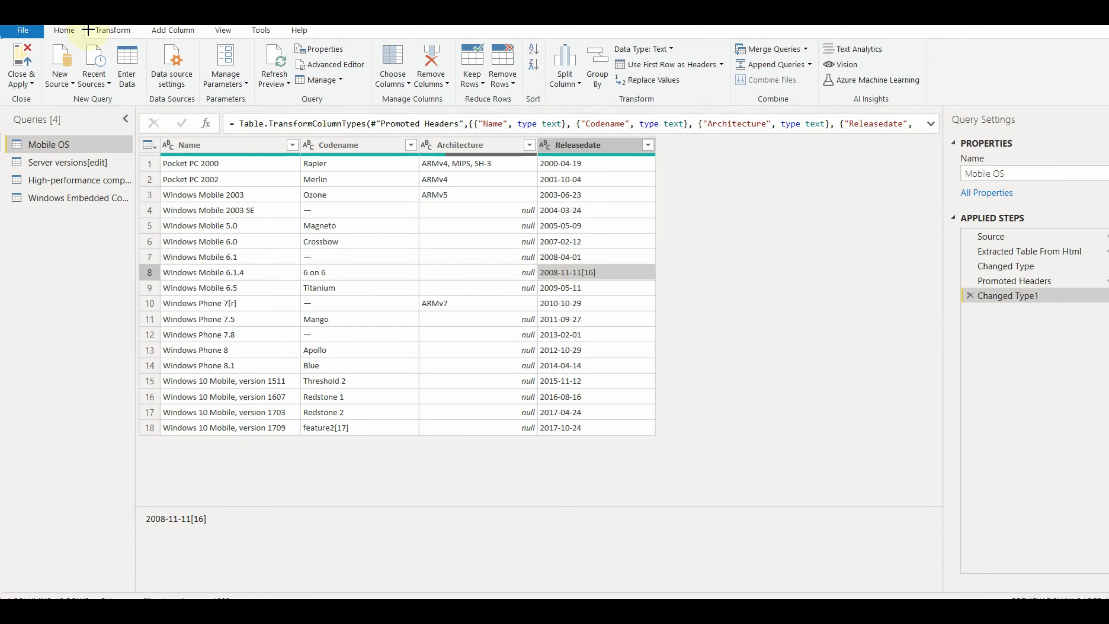
{"action": "left_click", "coordinate": [109, 31]}
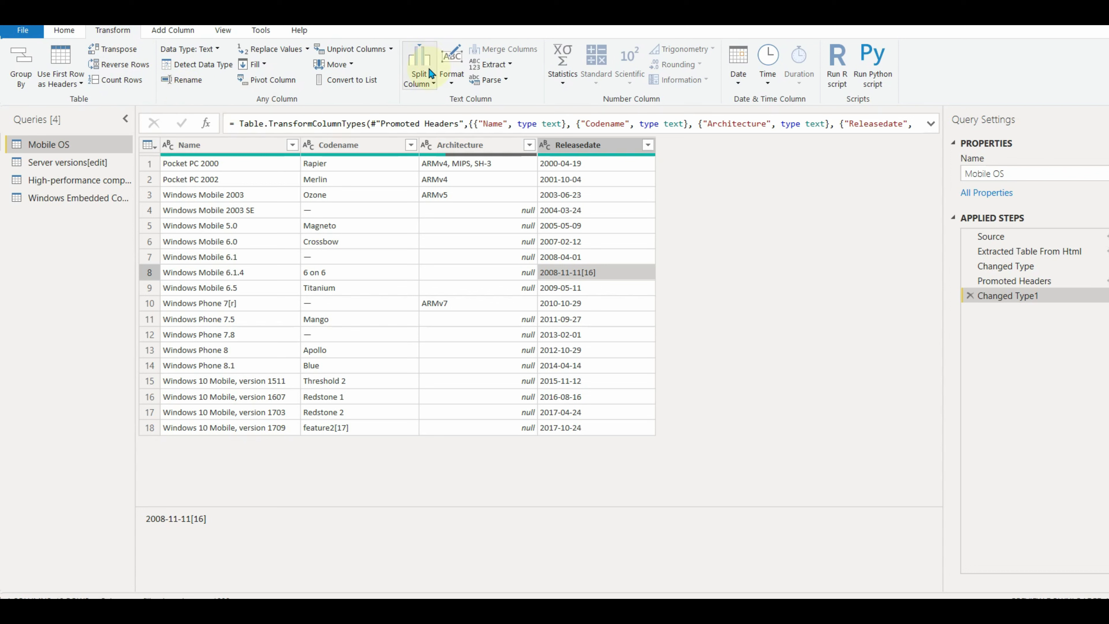
{"action": "left_click", "coordinate": [426, 85]}
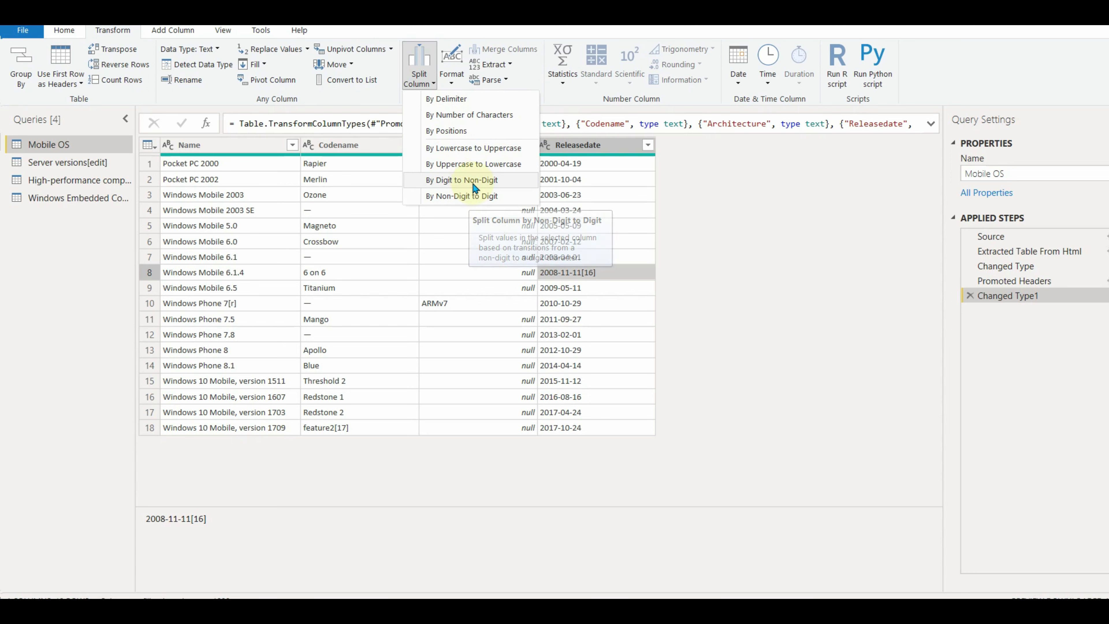
{"action": "left_click", "coordinate": [467, 99]}
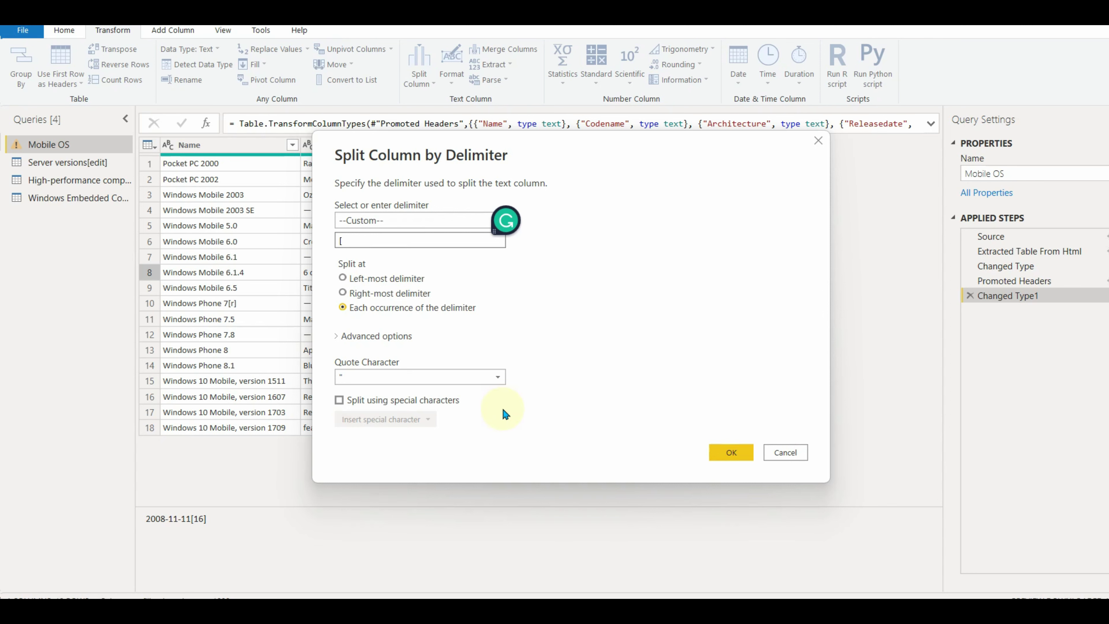
{"action": "left_click", "coordinate": [379, 336]}
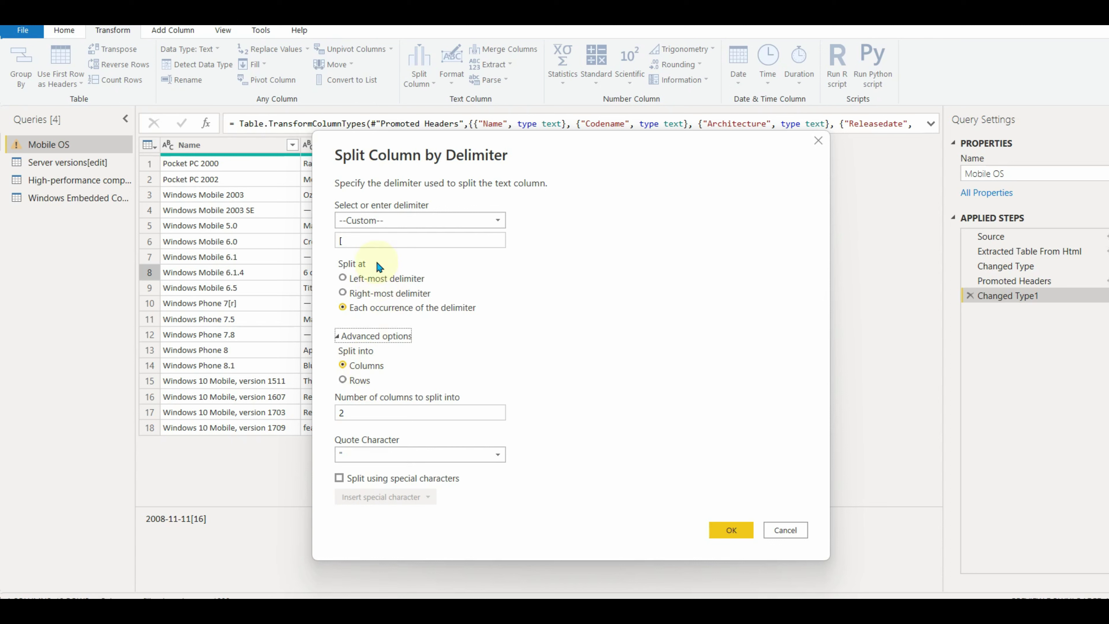
{"action": "left_click", "coordinate": [402, 278]}
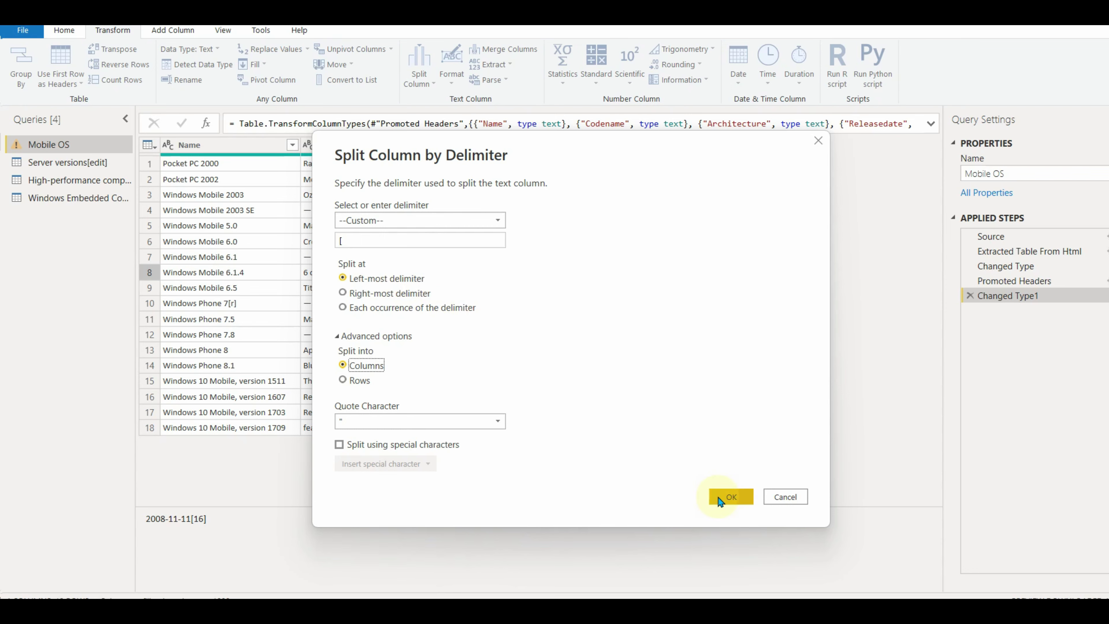
{"action": "left_click", "coordinate": [730, 496]}
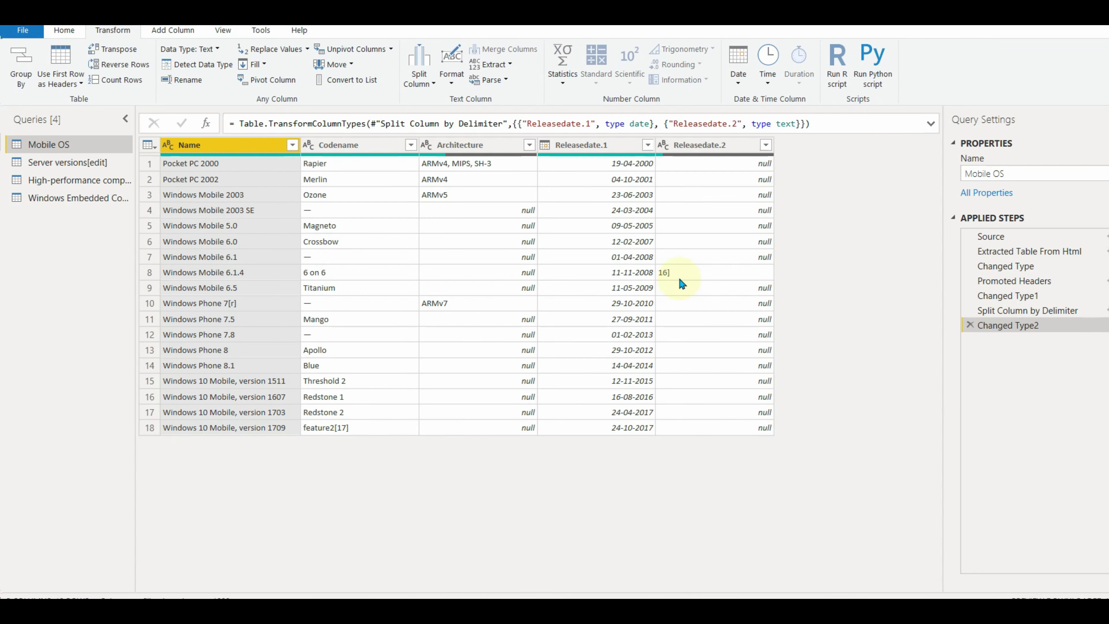
- Remove the Releasedate.2 footnote column and rename Releasedate.1 to ReleaseDate
{"action": "left_click", "coordinate": [696, 148]}
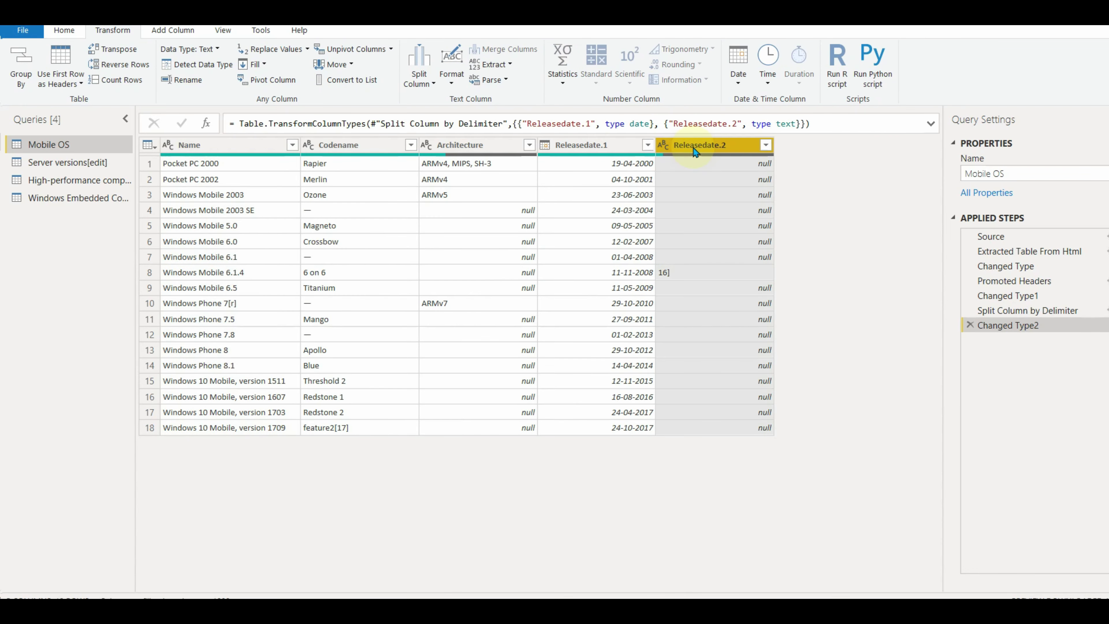
{"action": "right_click", "coordinate": [696, 149]}
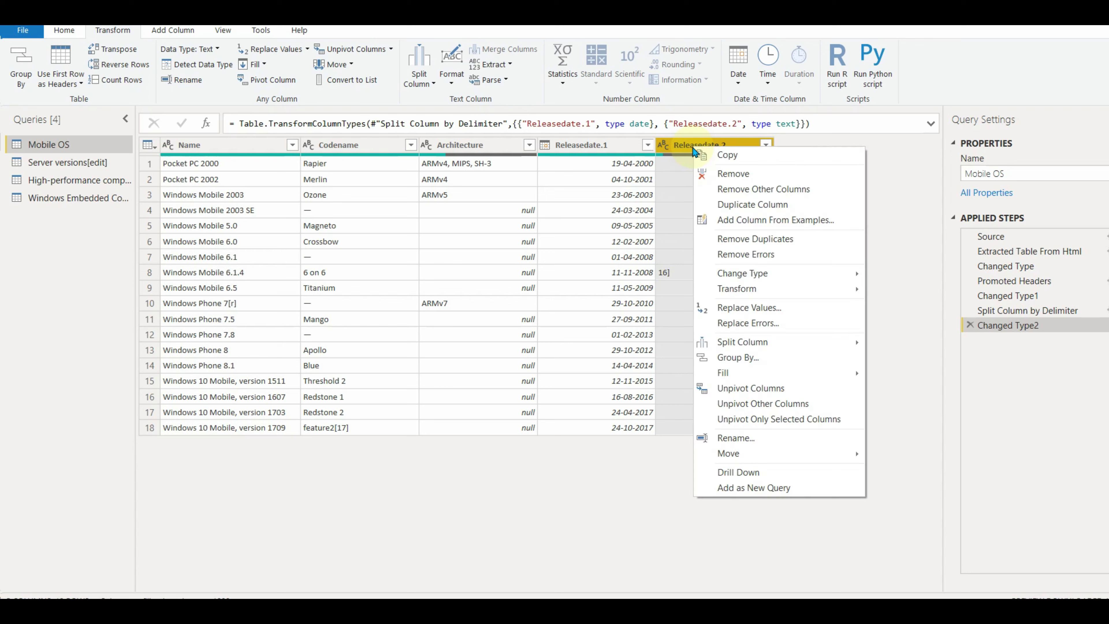
{"action": "left_click", "coordinate": [748, 184]}
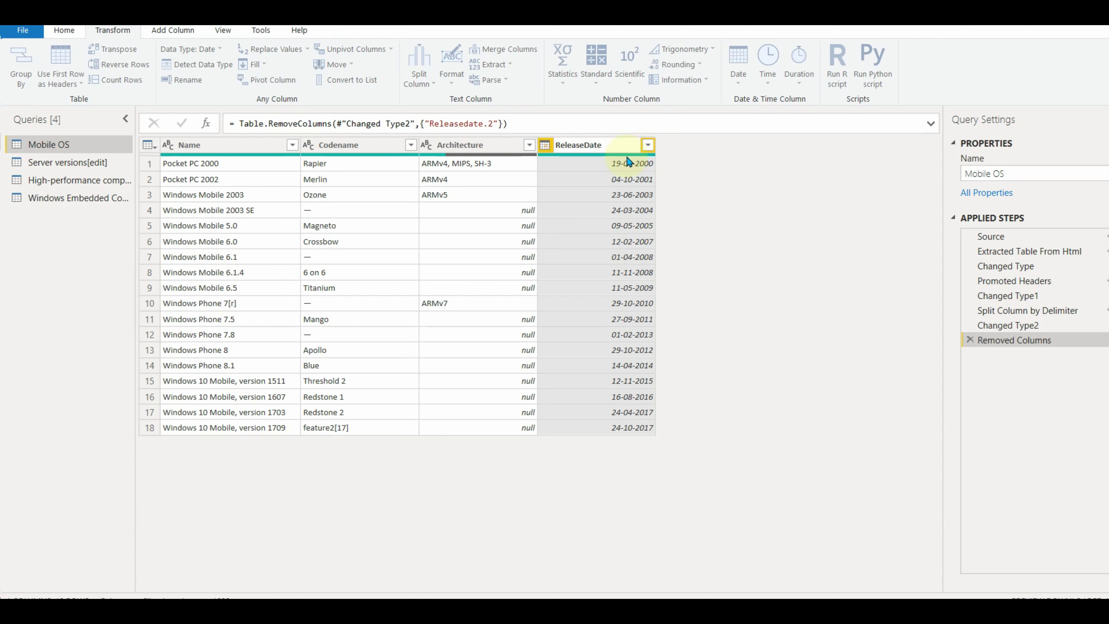
{"action": "key", "text": "Return"}
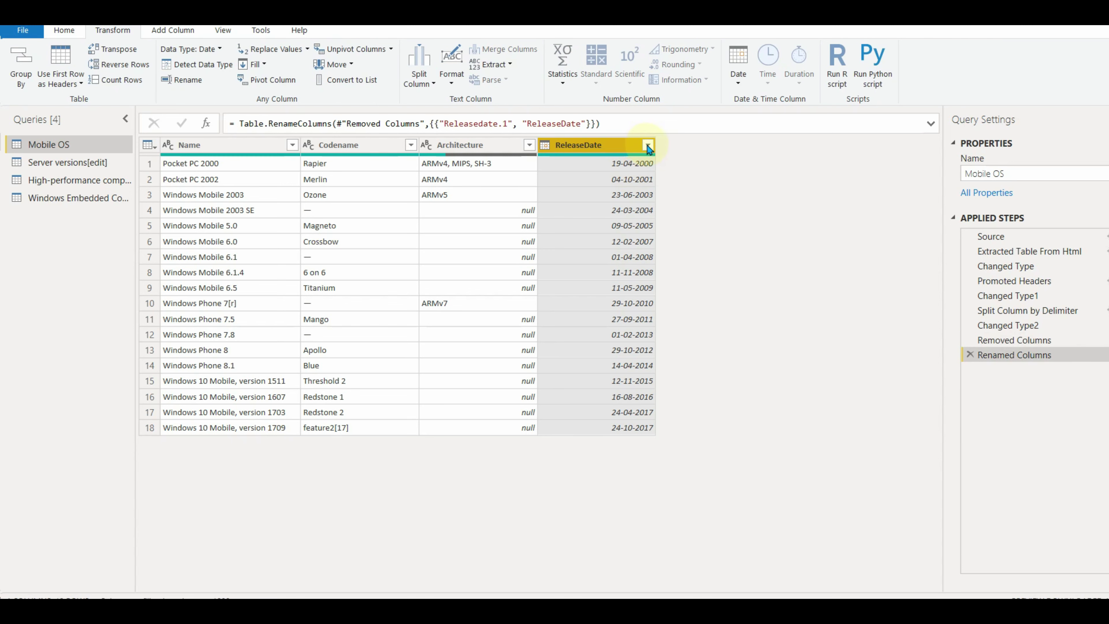
{"action": "left_click", "coordinate": [648, 148]}
{"action": "left_click", "coordinate": [696, 182]}
{"action": "left_click", "coordinate": [487, 195]}
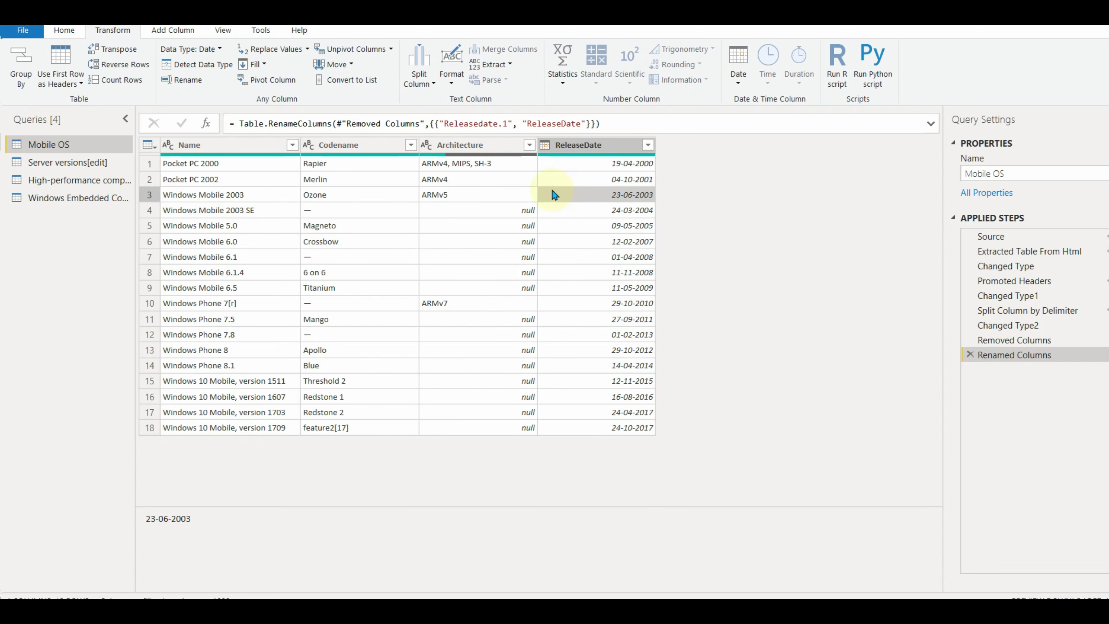
- Close & Apply the query changes, then select the Mobile OS, Server versions and Windows Embedded Compact tables
{"action": "left_click", "coordinate": [64, 30]}
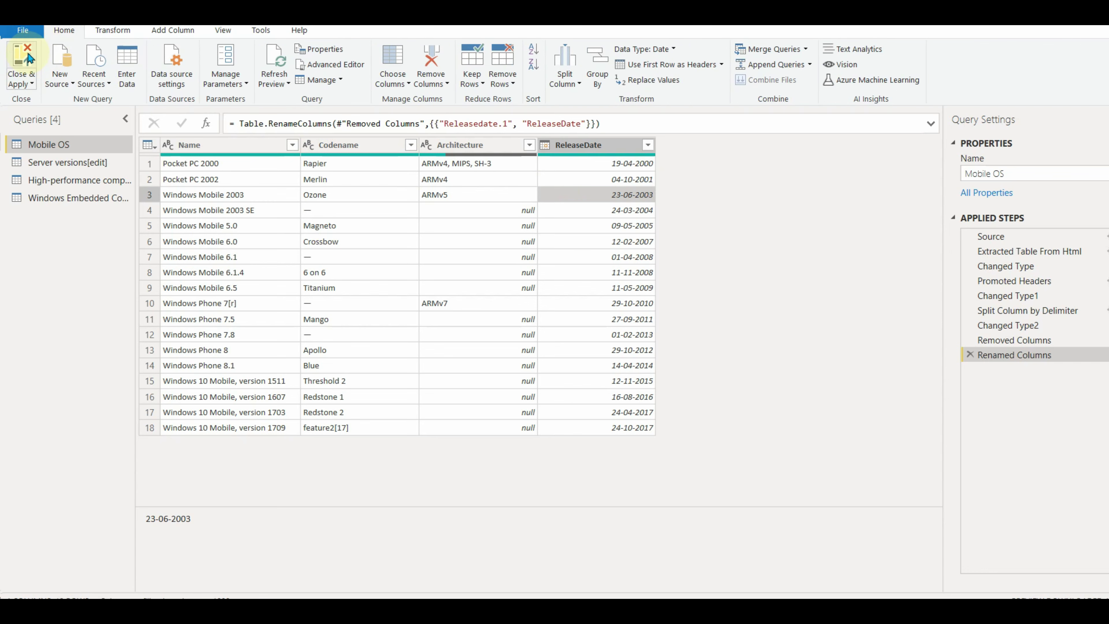
{"action": "left_click", "coordinate": [27, 57]}
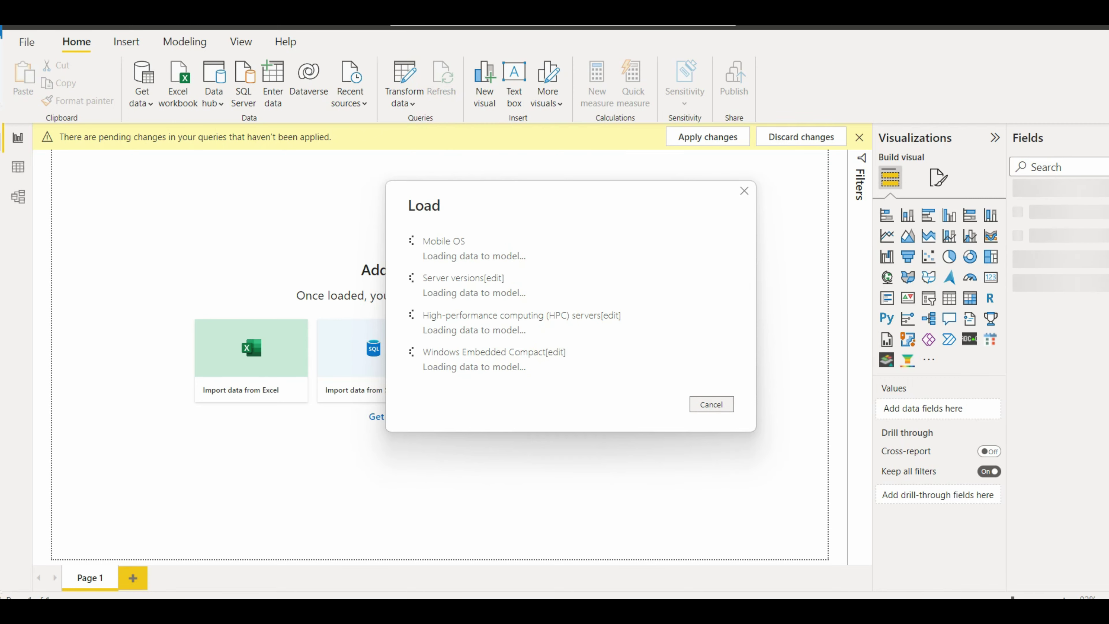
{"action": "left_click", "coordinate": [1048, 203]}
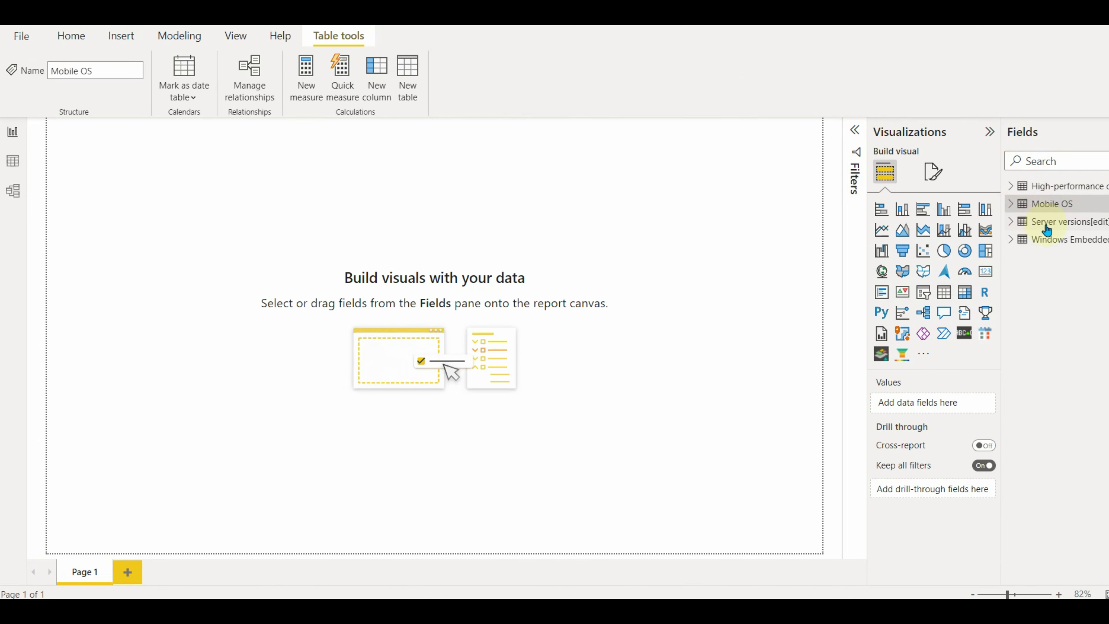
{"action": "left_click", "coordinate": [1047, 221]}
{"action": "left_click", "coordinate": [1048, 239]}
- Expand Mobile OS's ReleaseDate field to reveal its Year, Quarter, Month, Day hierarchy
{"action": "left_click", "coordinate": [1011, 204]}
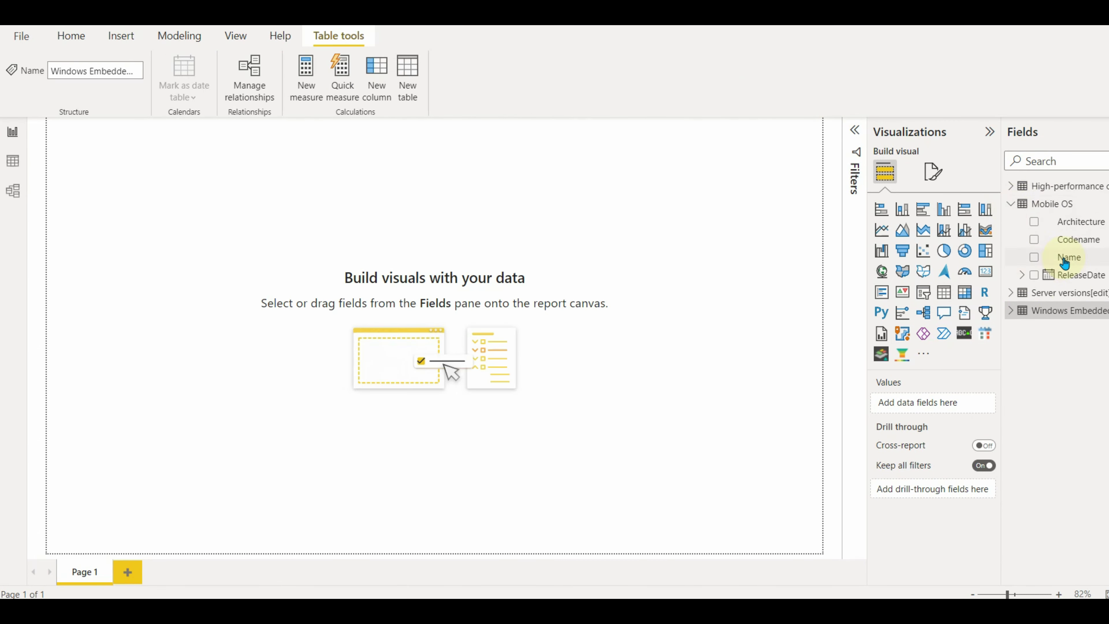
{"action": "left_click", "coordinate": [1022, 276]}
{"action": "left_click", "coordinate": [1041, 300]}
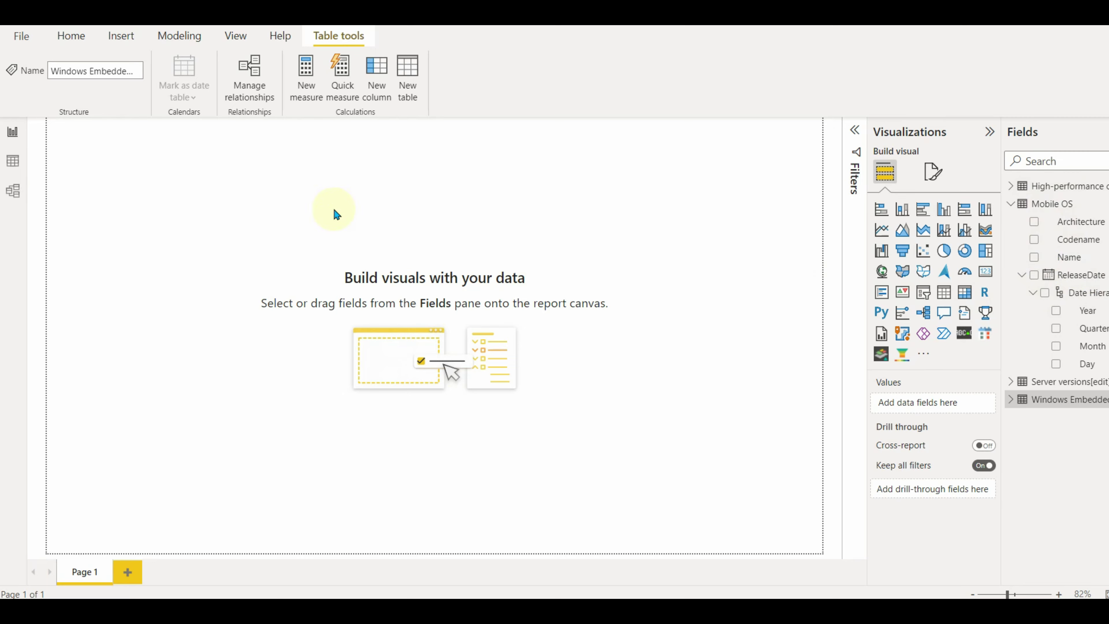
- Publish Wikipedia.pbix to My workspace, replacing the existing dataset, and open it in Power BI Service
{"action": "left_click", "coordinate": [174, 214]}
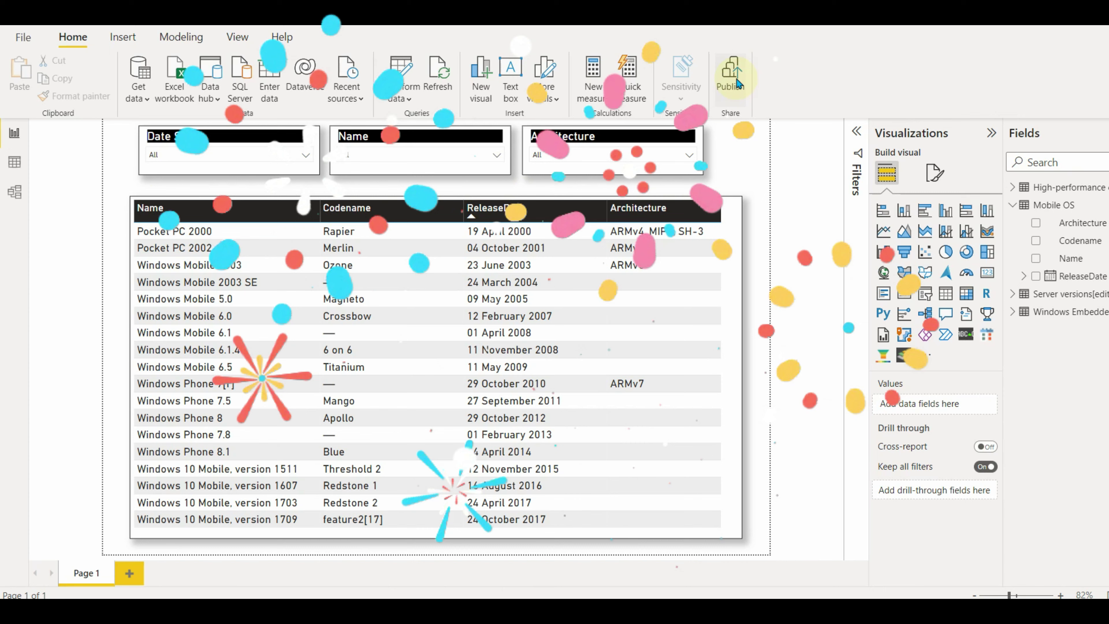
{"action": "left_click", "coordinate": [730, 77]}
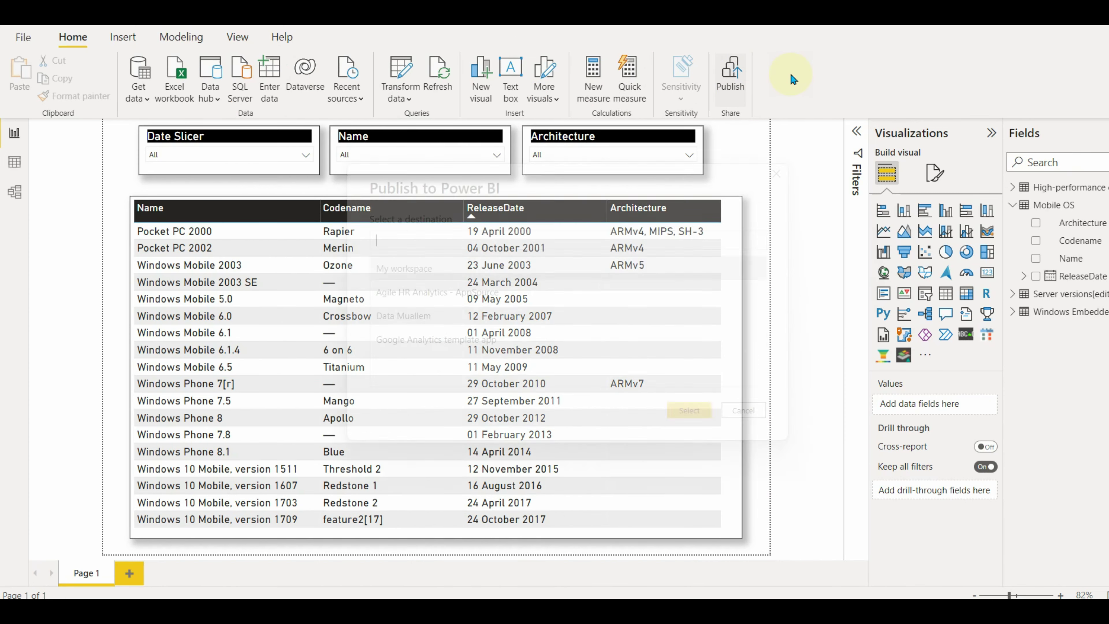
{"action": "left_click", "coordinate": [689, 410]}
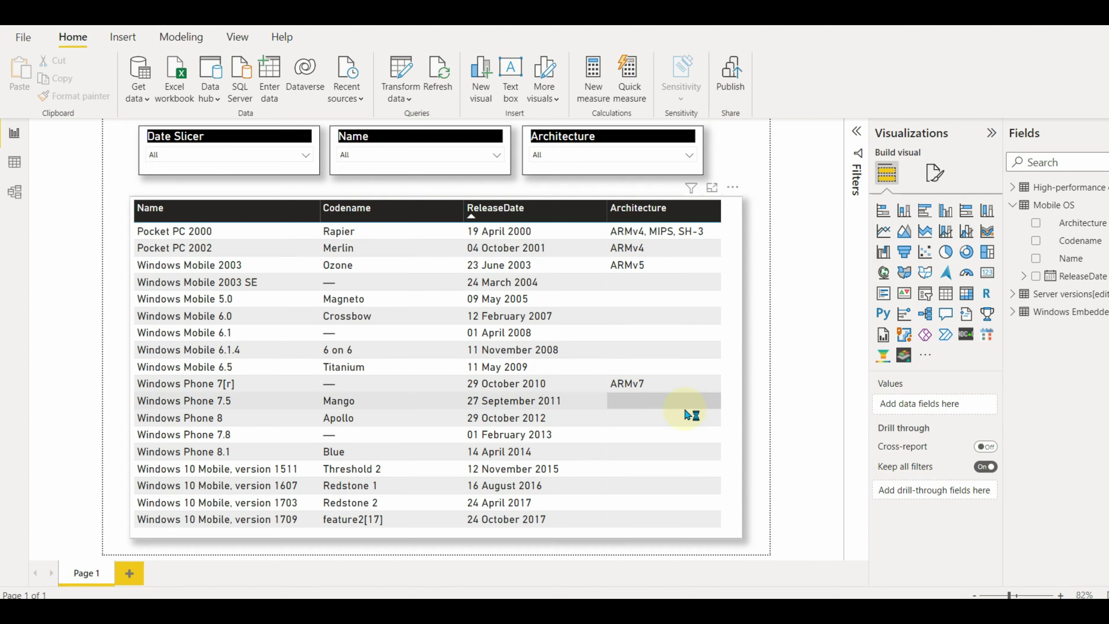
{"action": "left_click", "coordinate": [648, 385]}
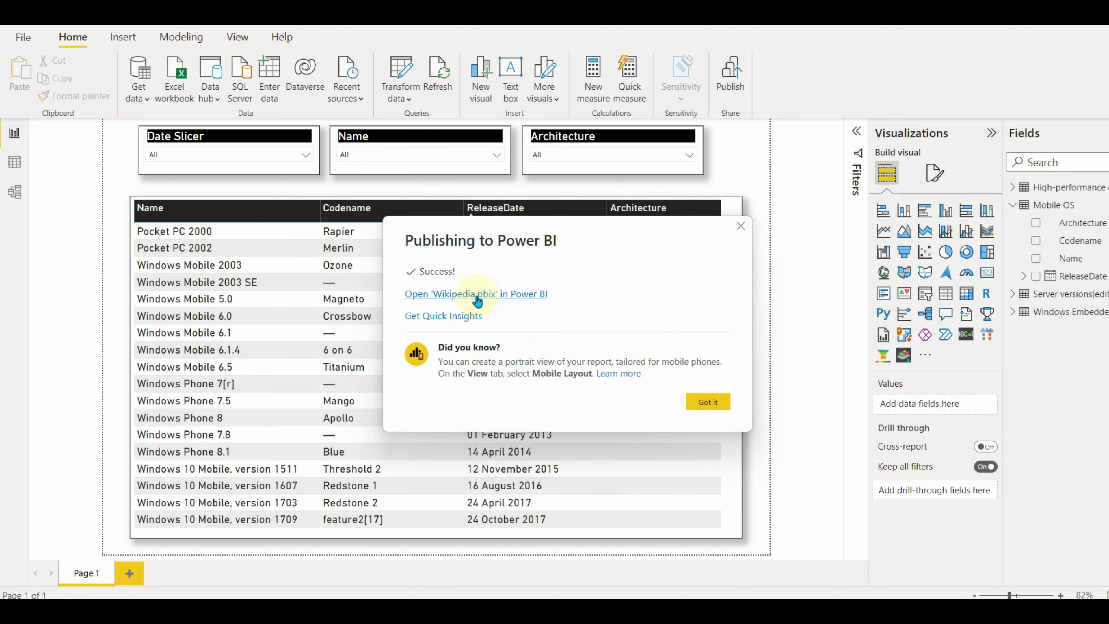
{"action": "left_click", "coordinate": [572, 293]}
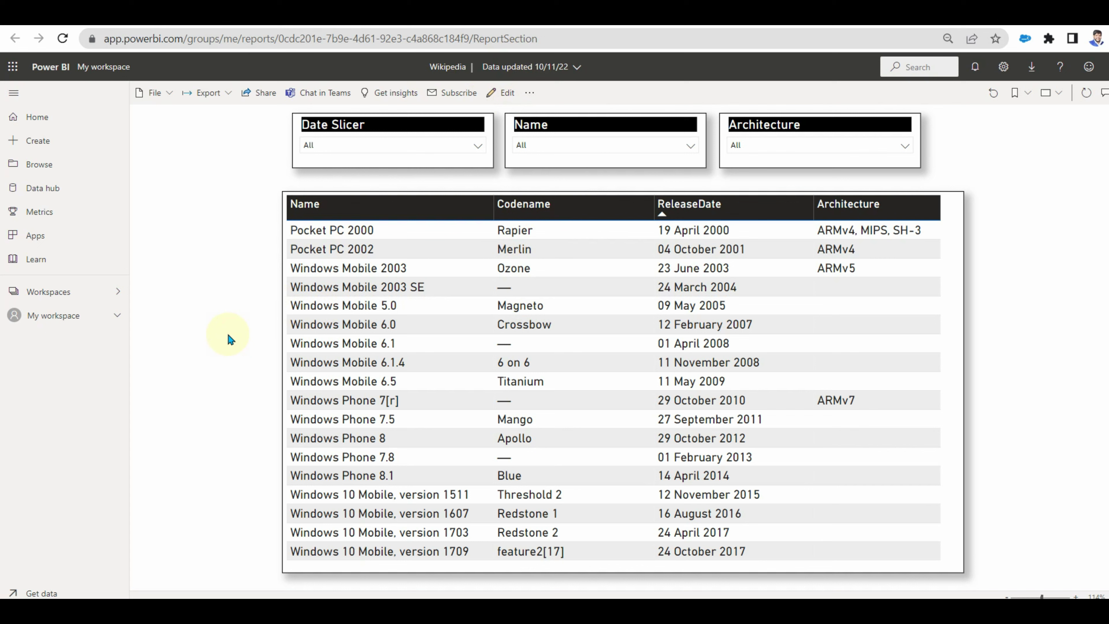
- Refresh the Wikipedia dataset now in My workspace and open its more-options menu
{"action": "left_click", "coordinate": [45, 318]}
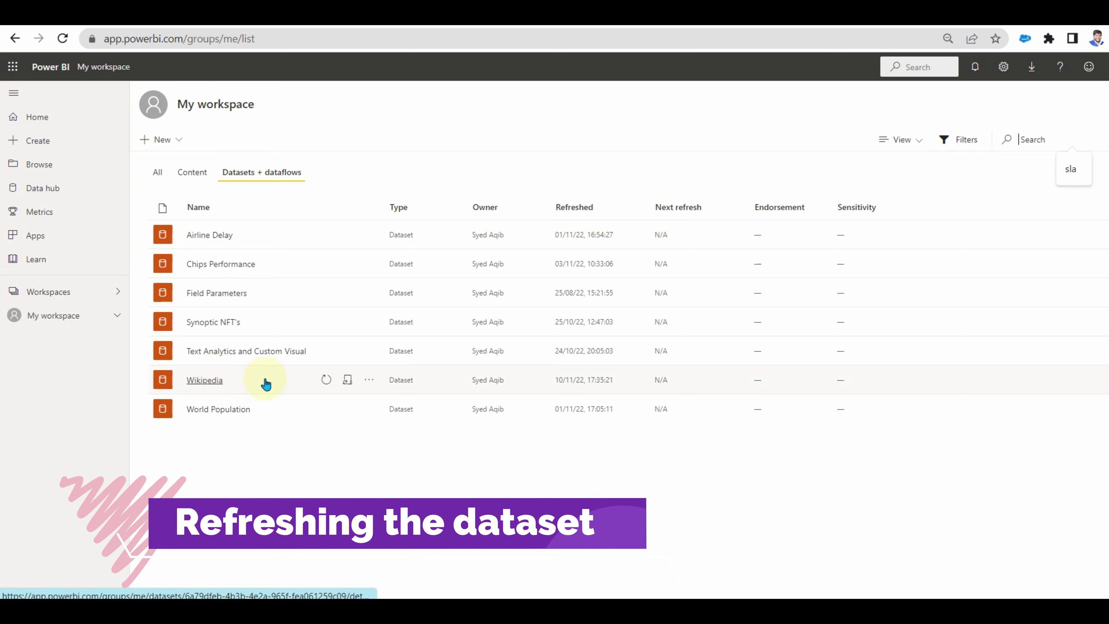
{"action": "left_click", "coordinate": [328, 381]}
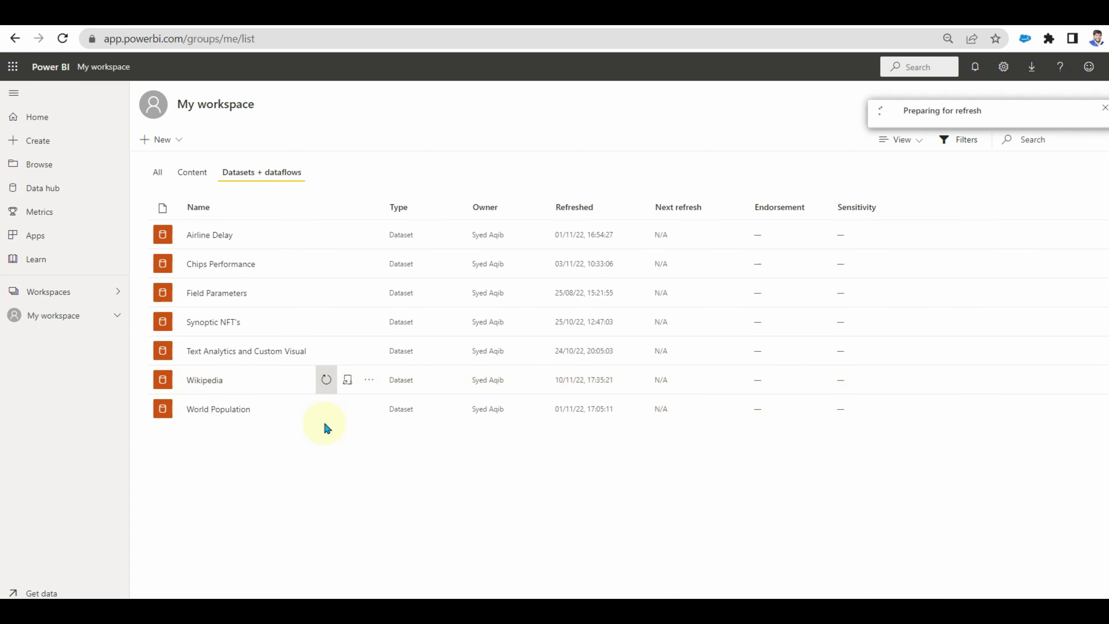
{"action": "left_click", "coordinate": [376, 386]}
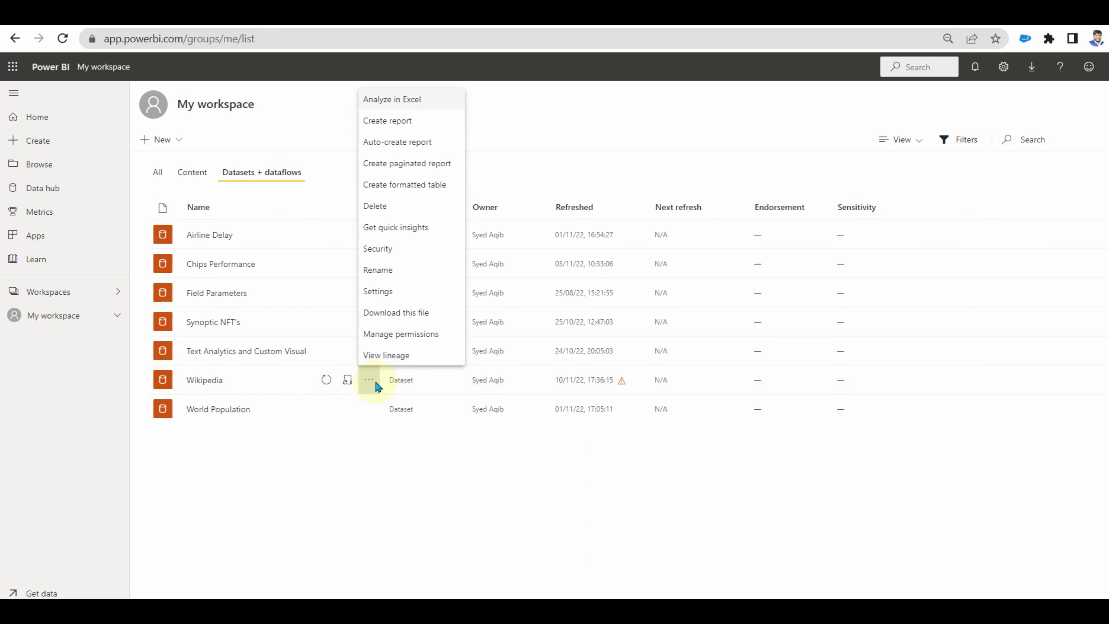
- Open the Wikipedia dataset's refresh history and expand the 17:36:15 failed refresh's gateway error details
{"action": "left_click", "coordinate": [383, 291]}
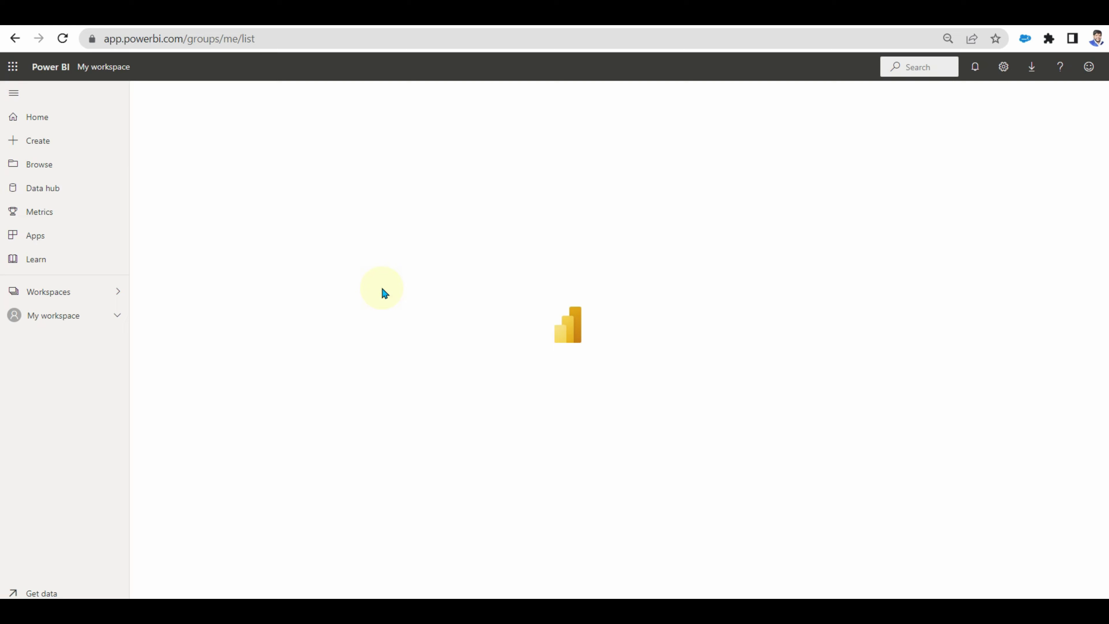
{"action": "left_click", "coordinate": [383, 288]}
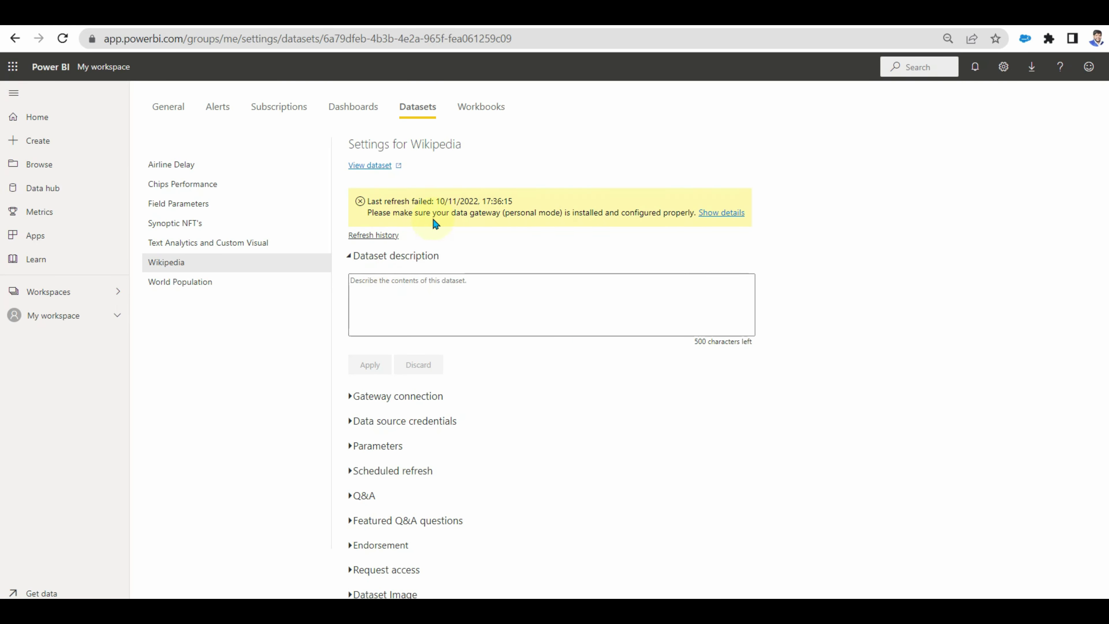
{"action": "left_click", "coordinate": [387, 236]}
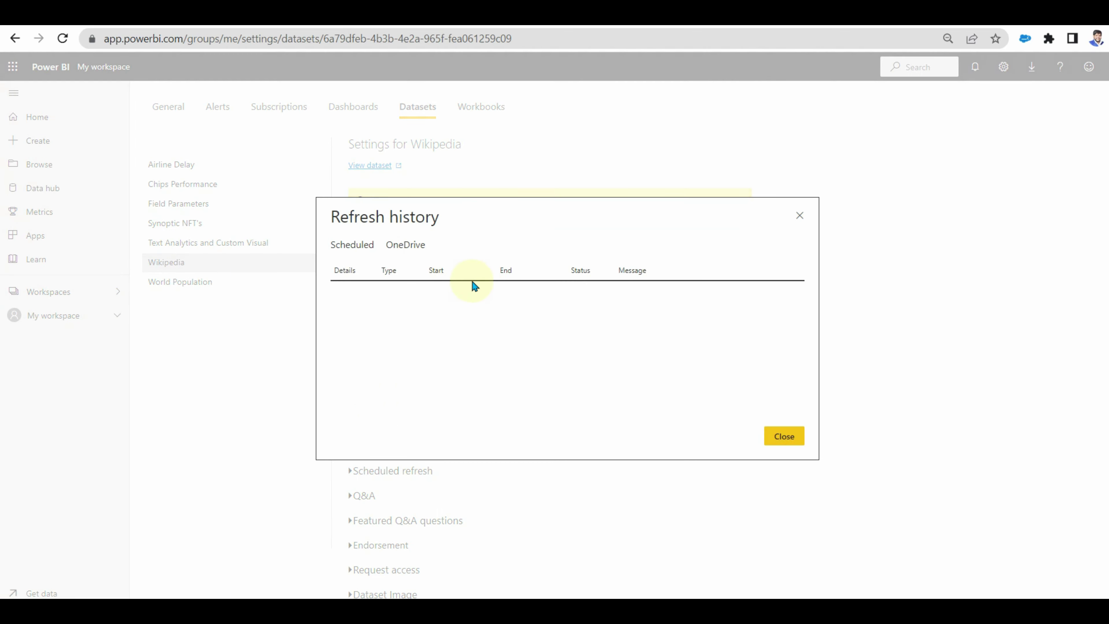
{"action": "left_click", "coordinate": [345, 291]}
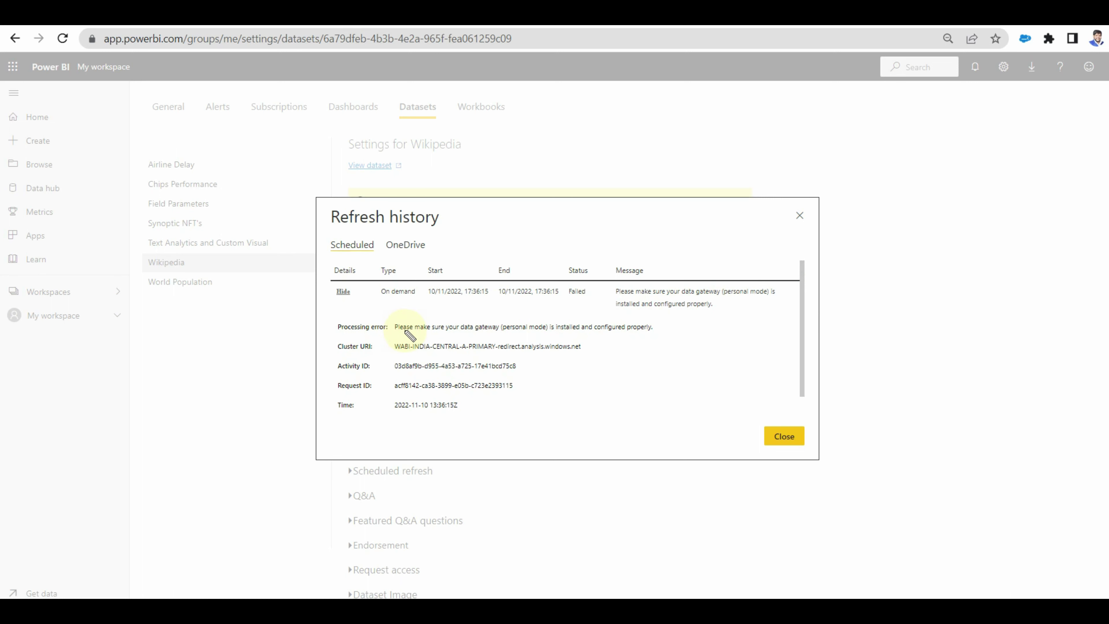
{"action": "left_click_drag", "start_coordinate": [402, 339], "coordinate": [532, 335]}
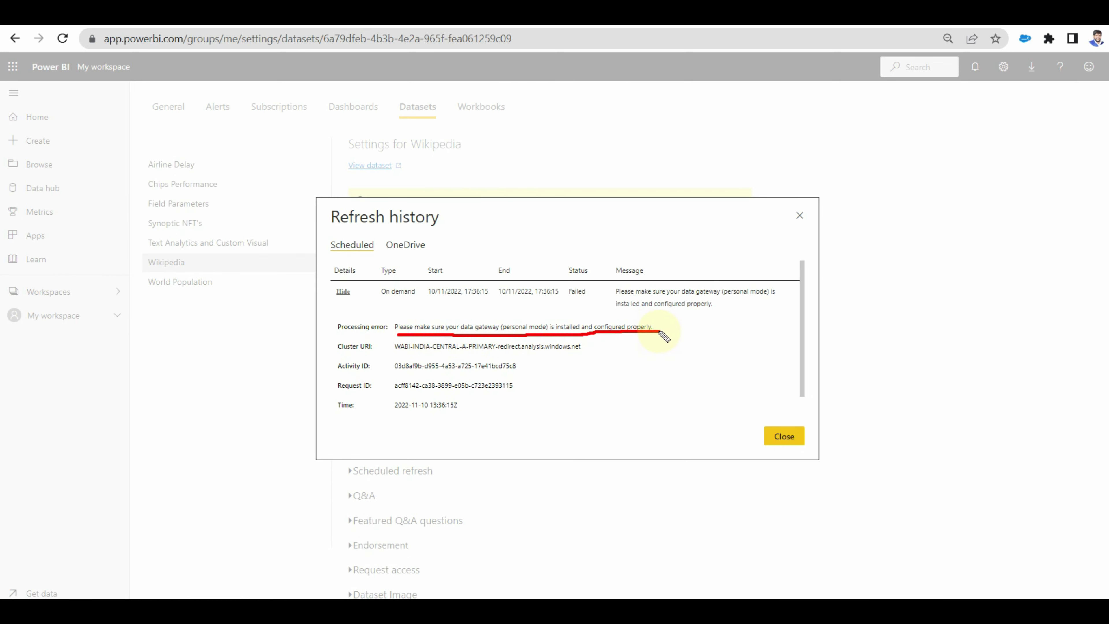
- Sign in to the Web source credentials anonymously, with the test connection no longer skipped
{"action": "left_click", "coordinate": [784, 436]}
{"action": "left_click", "coordinate": [396, 426]}
{"action": "scroll", "coordinate": [529, 416], "scroll_direction": "down", "scroll_amount": 2}
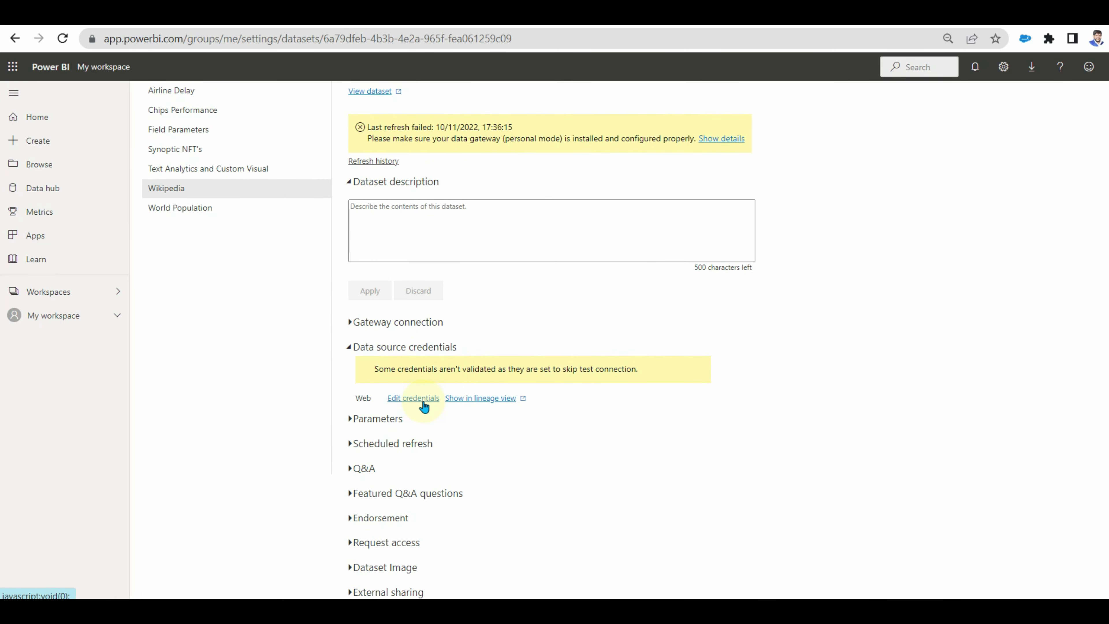
{"action": "left_click", "coordinate": [413, 398]}
{"action": "left_click", "coordinate": [455, 388]}
{"action": "left_click", "coordinate": [655, 427]}
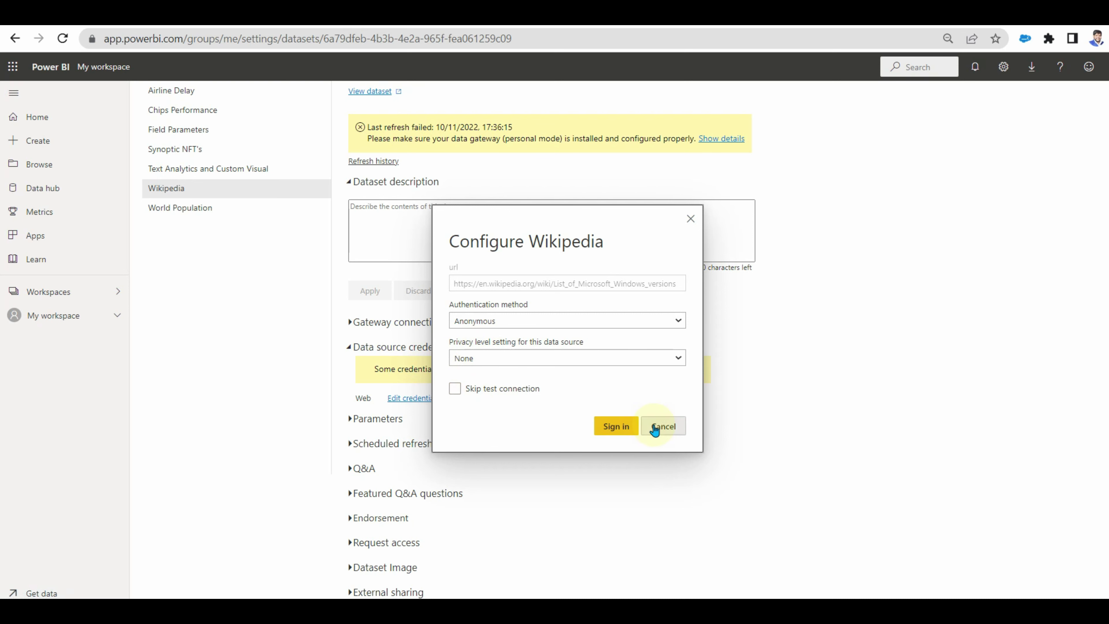
{"action": "left_click", "coordinate": [626, 428]}
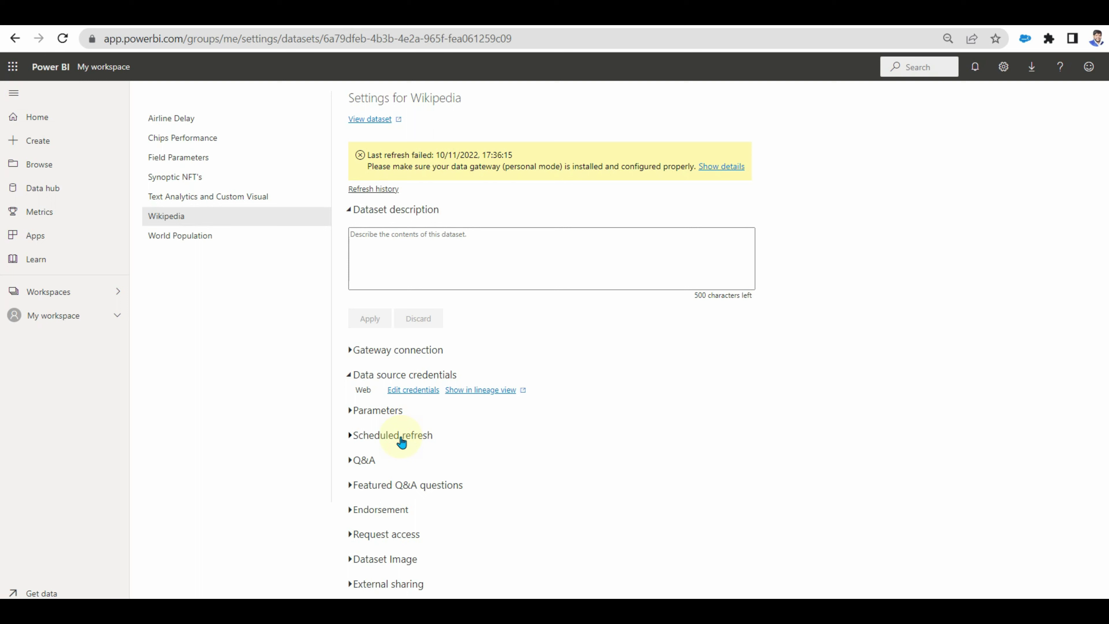
- Expand the Wikipedia dataset's Scheduled refresh settings
{"action": "left_click", "coordinate": [401, 442]}
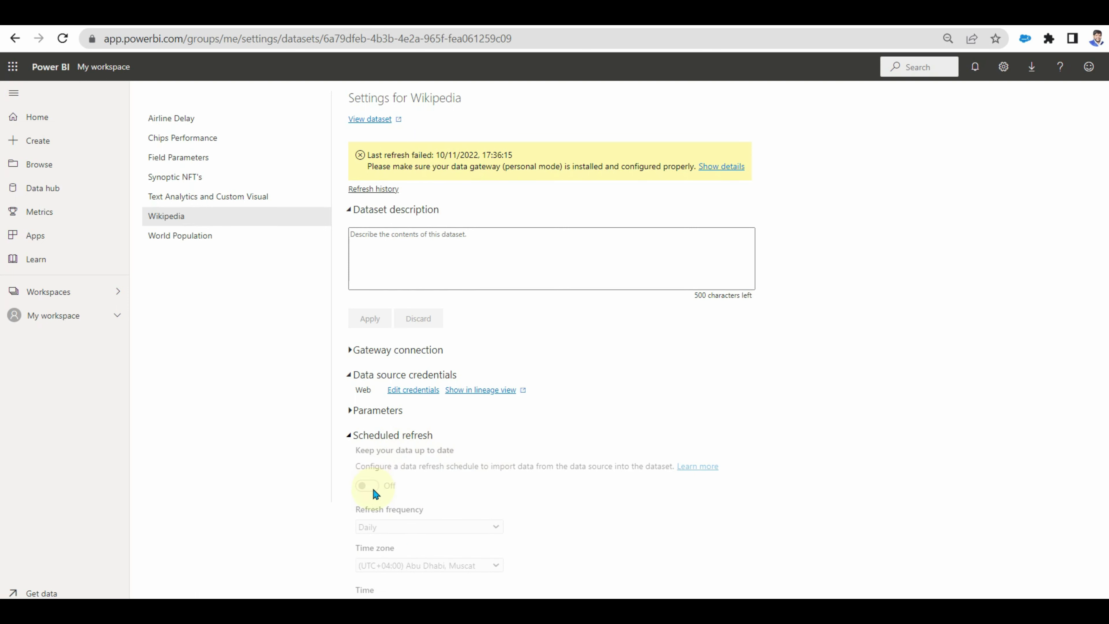
{"action": "scroll", "coordinate": [372, 489], "scroll_direction": "down", "scroll_amount": 3}
{"action": "scroll", "coordinate": [379, 465], "scroll_direction": "up", "scroll_amount": 3}
- Back in Power BI Desktop, change the Mobile OS query's source from Web.BrowserContents to Web.Contents
{"action": "left_click", "coordinate": [867, 540]}
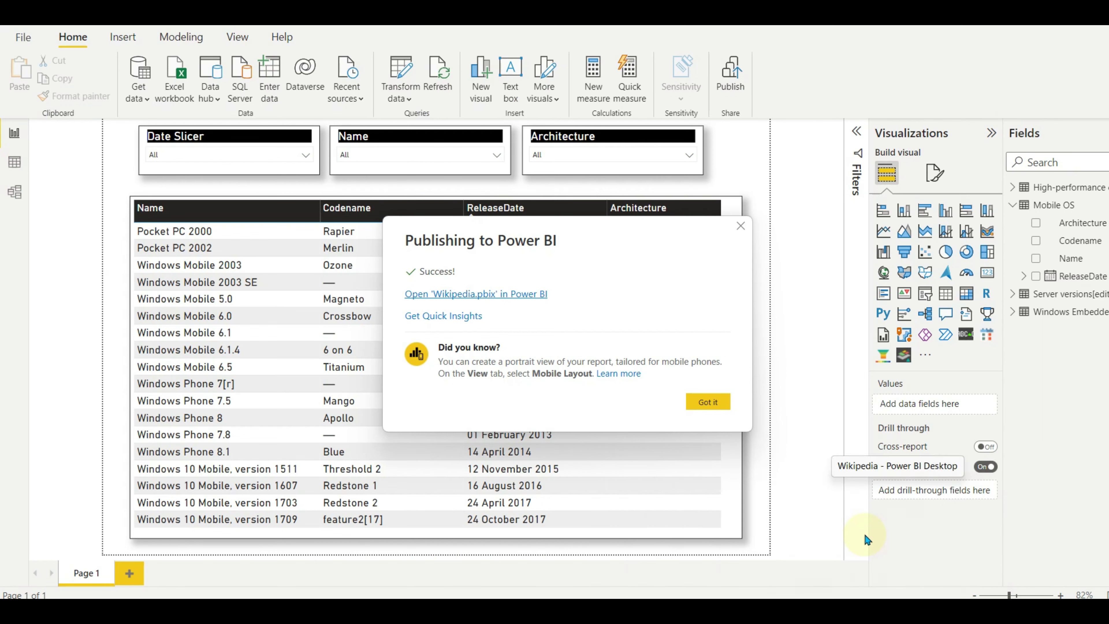
{"action": "left_click", "coordinate": [713, 403]}
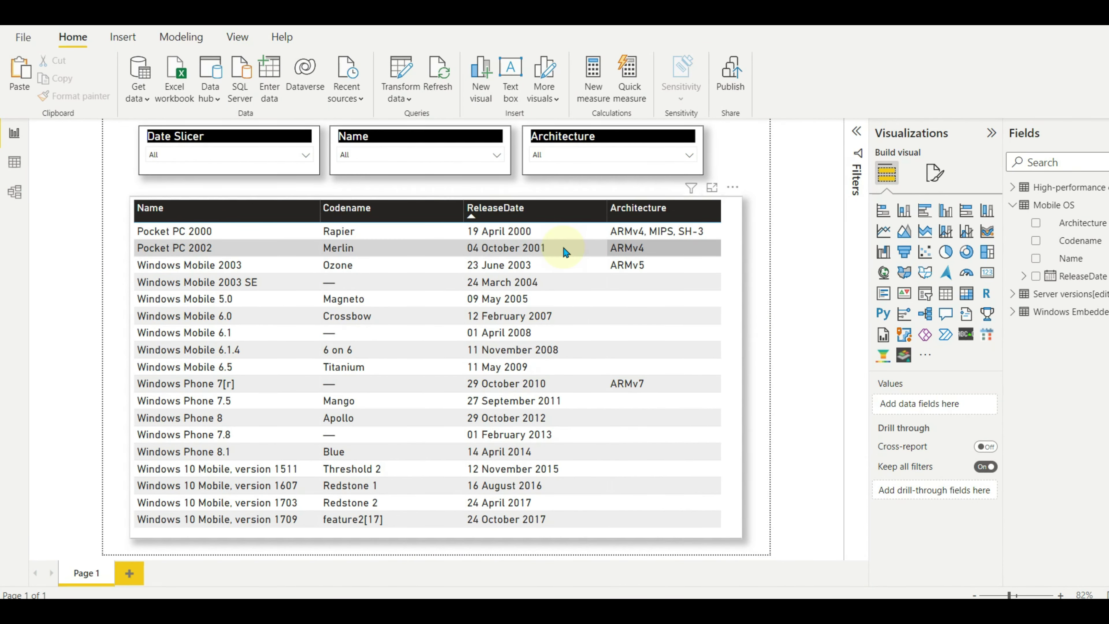
{"action": "left_click", "coordinate": [401, 75]}
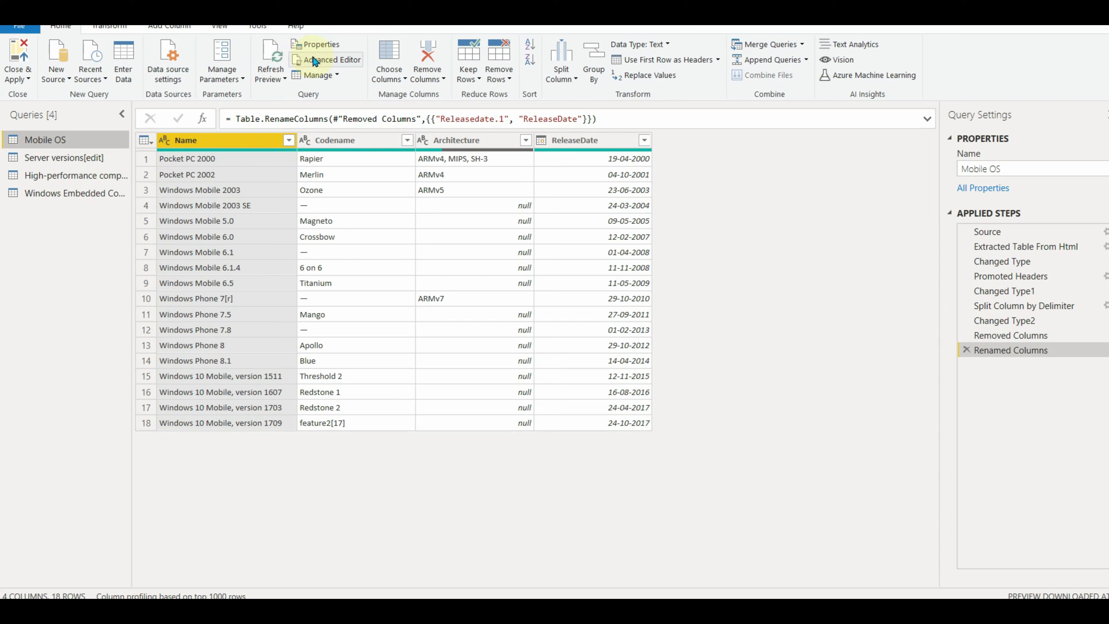
{"action": "left_click", "coordinate": [346, 63]}
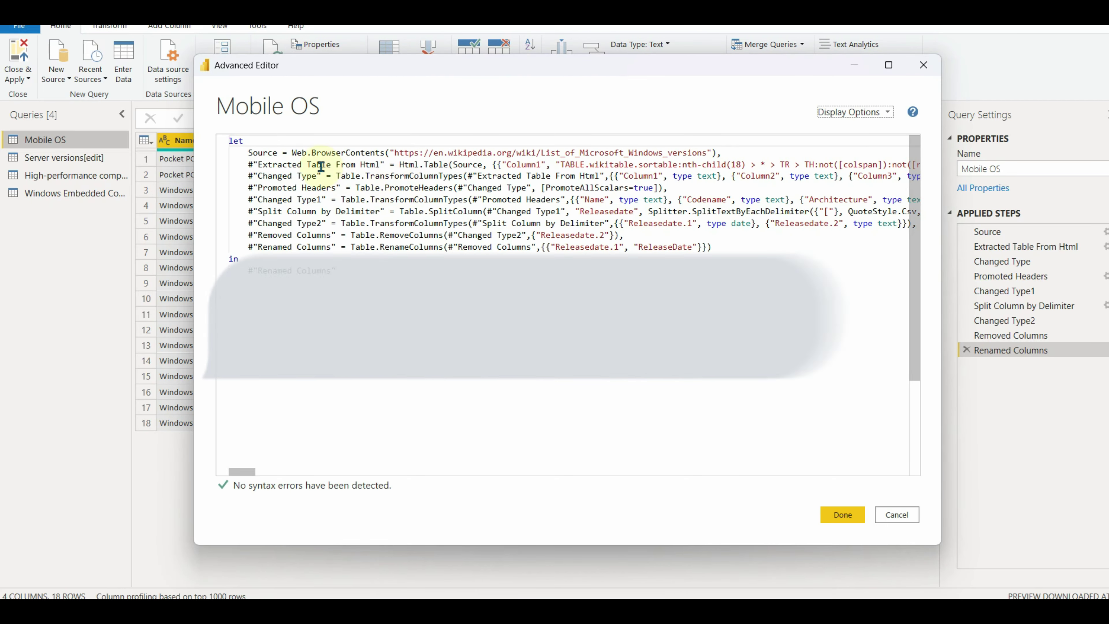
{"action": "left_click_drag", "start_coordinate": [261, 152], "coordinate": [388, 153]}
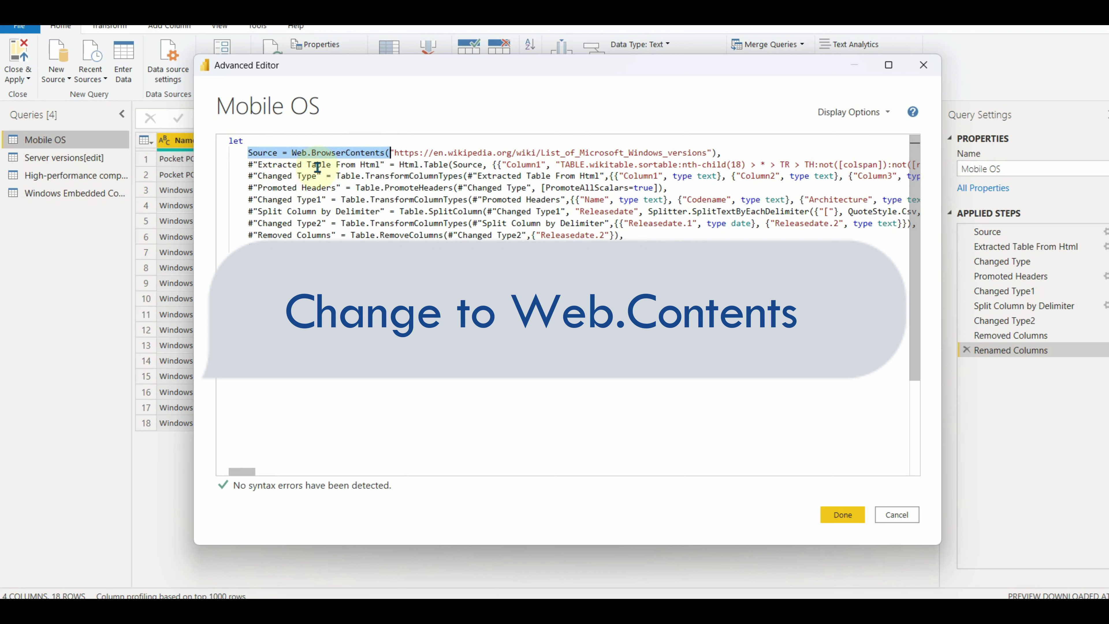
{"action": "left_click", "coordinate": [333, 187]}
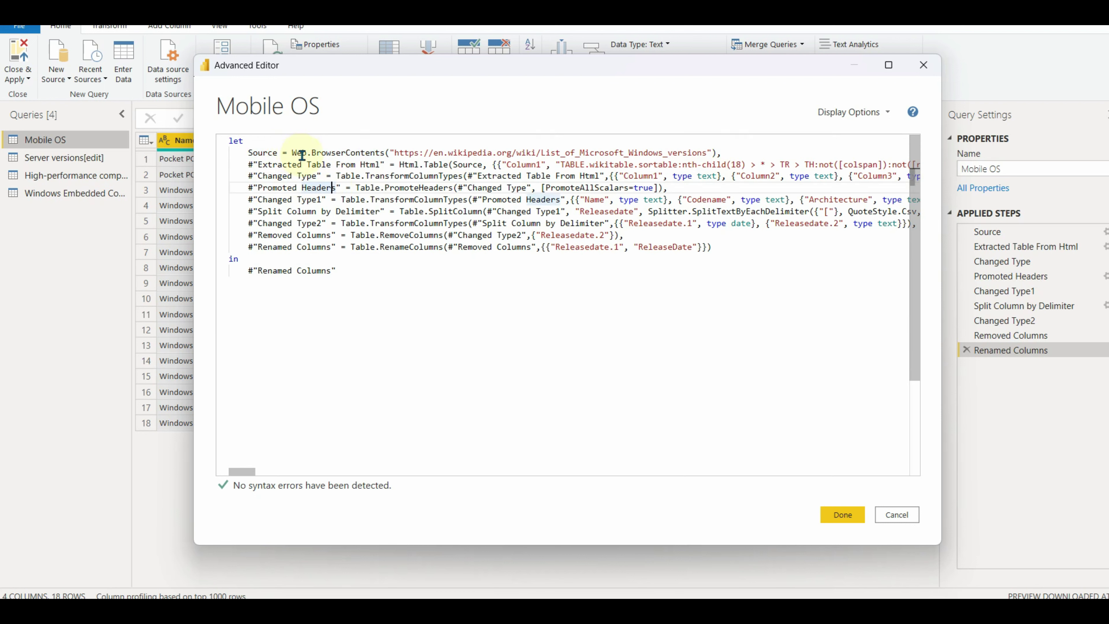
{"action": "left_click_drag", "start_coordinate": [312, 152], "coordinate": [350, 153]}
{"action": "key", "text": "Delete"}
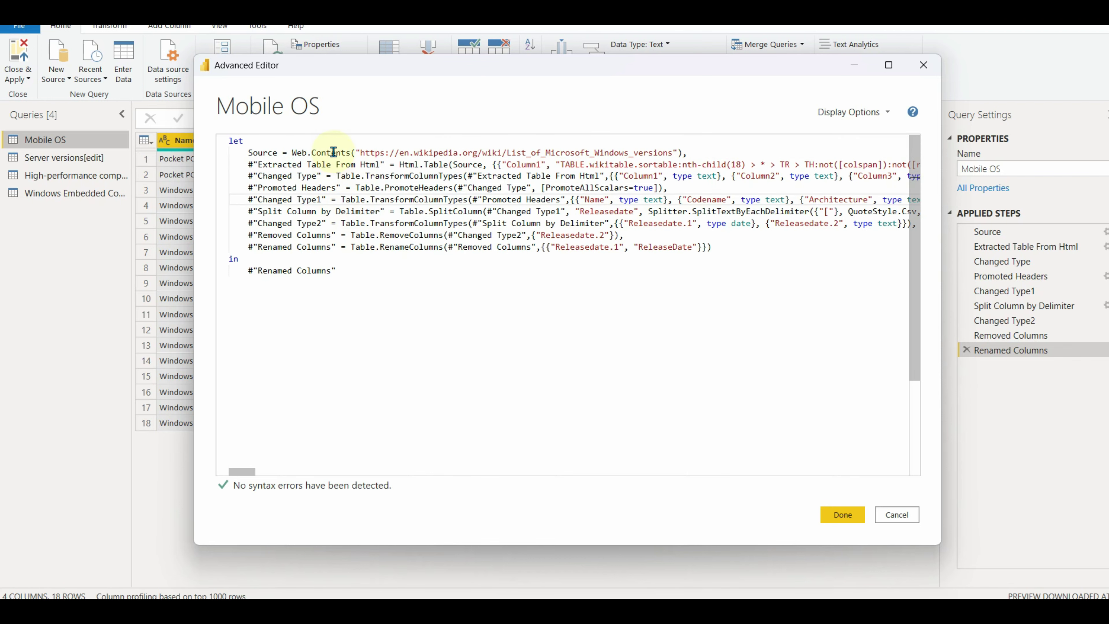
{"action": "double_click", "coordinate": [332, 153]}
{"action": "key", "text": "ctrl+c"}
{"action": "left_click", "coordinate": [832, 515]}
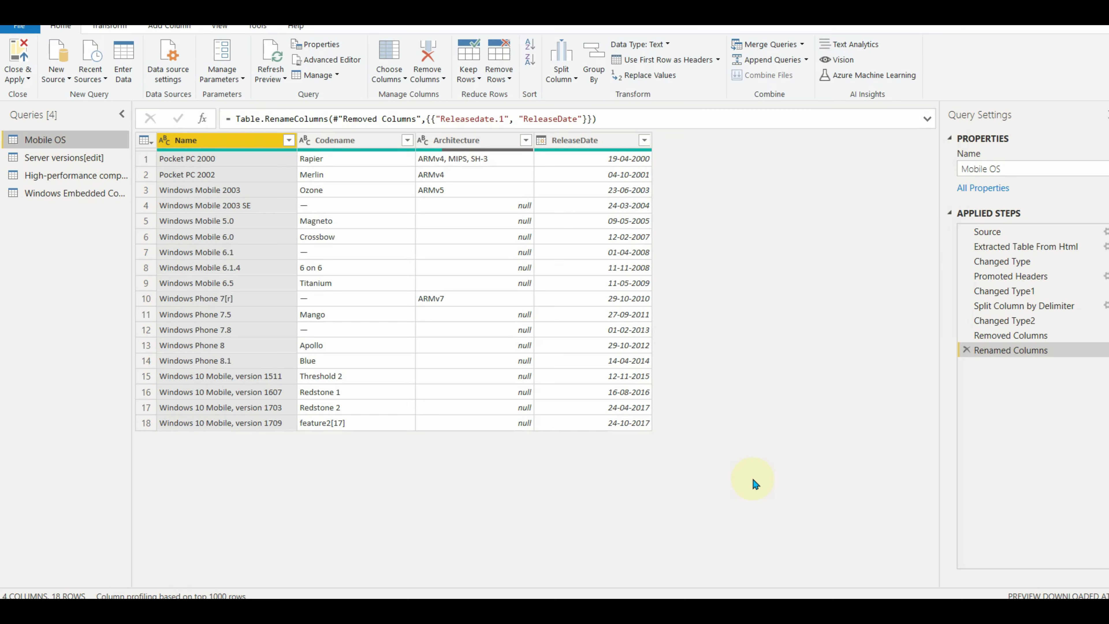
- Check the Server versions query and switch the high-performance computing query to Web.Contents
{"action": "left_click", "coordinate": [82, 157]}
{"action": "left_click", "coordinate": [321, 56]}
{"action": "left_click", "coordinate": [842, 515]}
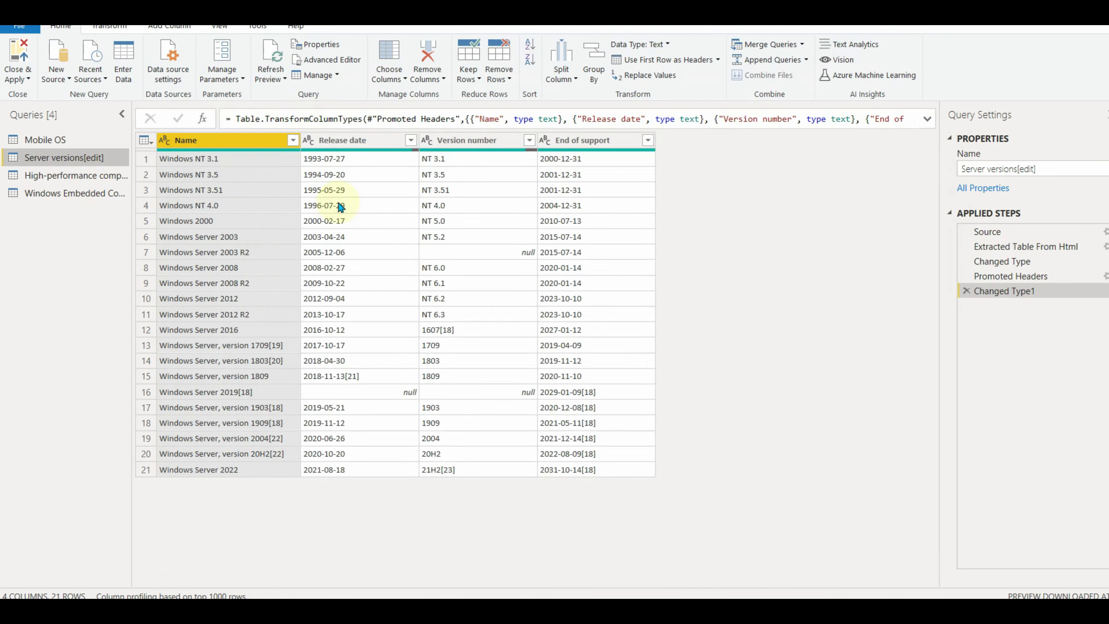
{"action": "left_click", "coordinate": [76, 175]}
{"action": "left_click", "coordinate": [322, 57]}
{"action": "double_click", "coordinate": [339, 152]}
{"action": "key", "text": "ctrl+v"}
{"action": "left_click", "coordinate": [843, 515]}
- Switch the Windows Embedded Compact query to Web.Contents, then Close & Apply the query changes
{"action": "left_click", "coordinate": [75, 193]}
{"action": "left_click", "coordinate": [322, 57]}
{"action": "double_click", "coordinate": [344, 152]}
{"action": "key", "text": "ctrl+v"}
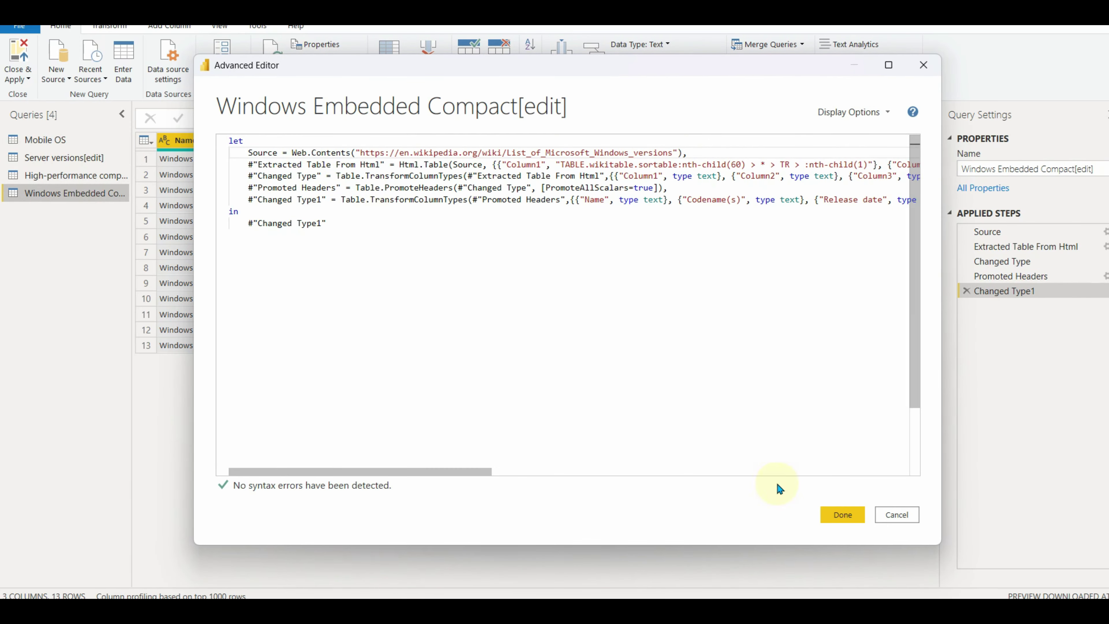
{"action": "left_click", "coordinate": [843, 515]}
{"action": "left_click", "coordinate": [18, 58]}
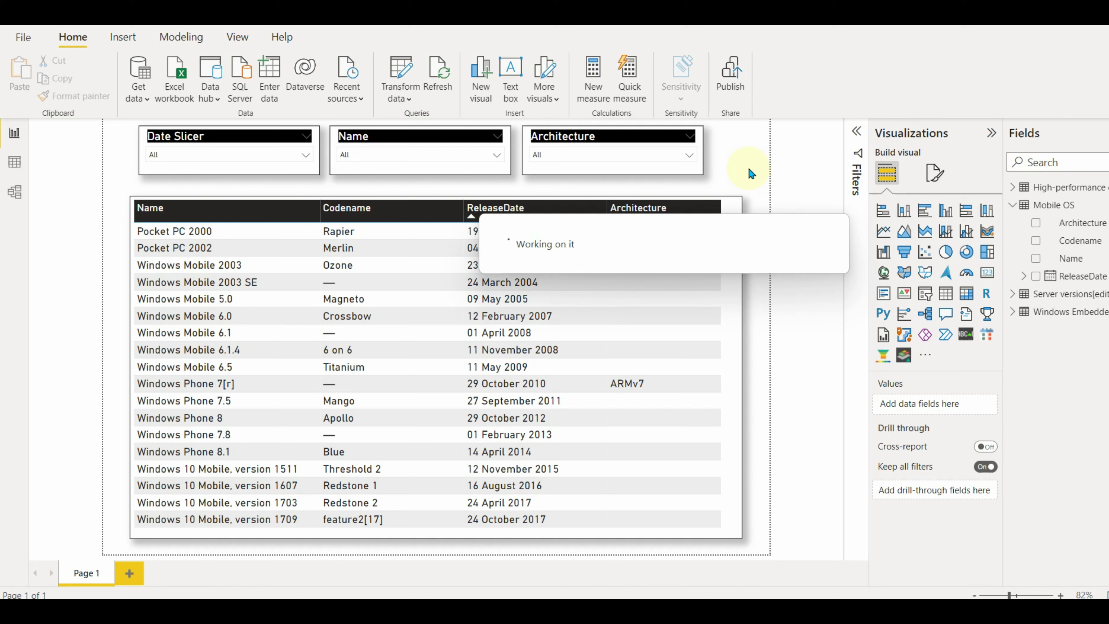
- Save the report and republish Wikipedia.pbix to My workspace, replacing the existing dataset
{"action": "left_click", "coordinate": [737, 84]}
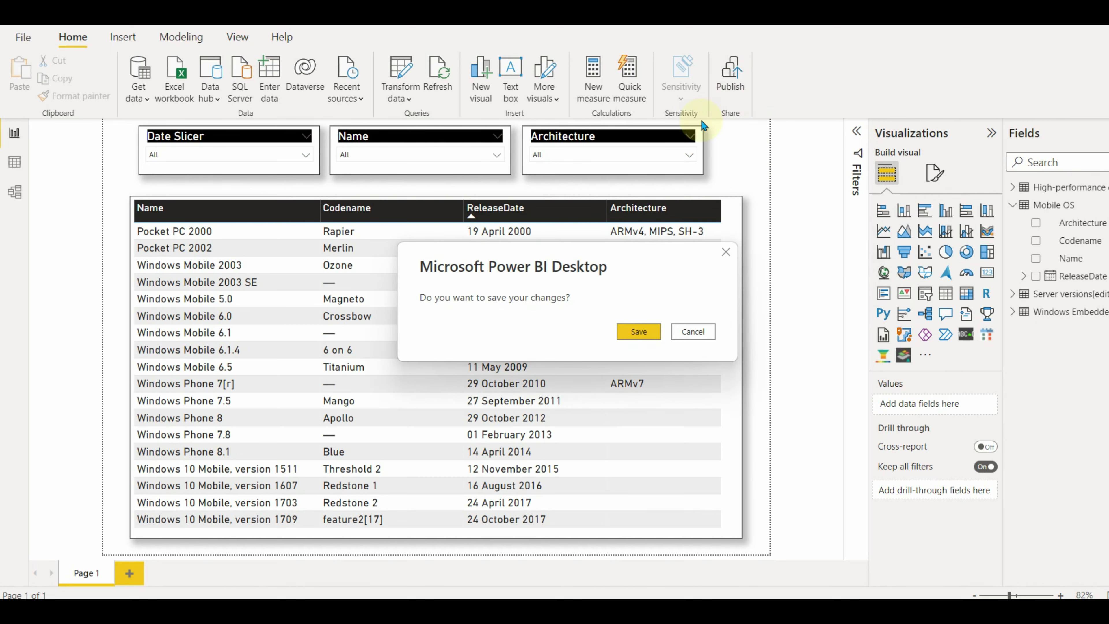
{"action": "left_click", "coordinate": [646, 335]}
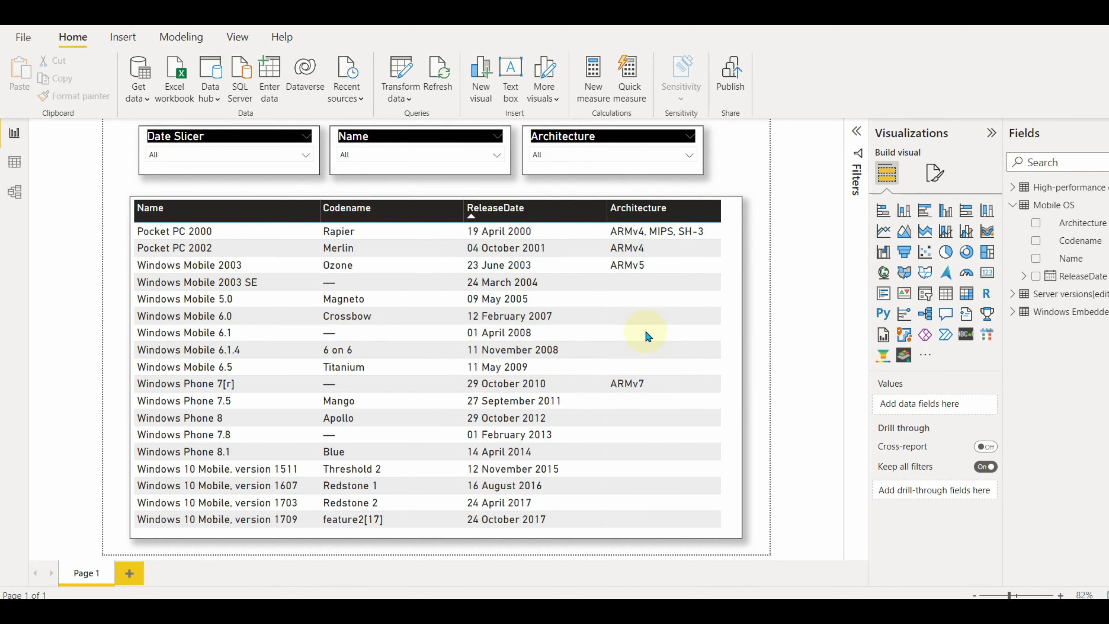
{"action": "left_click", "coordinate": [684, 414]}
{"action": "left_click", "coordinate": [639, 385]}
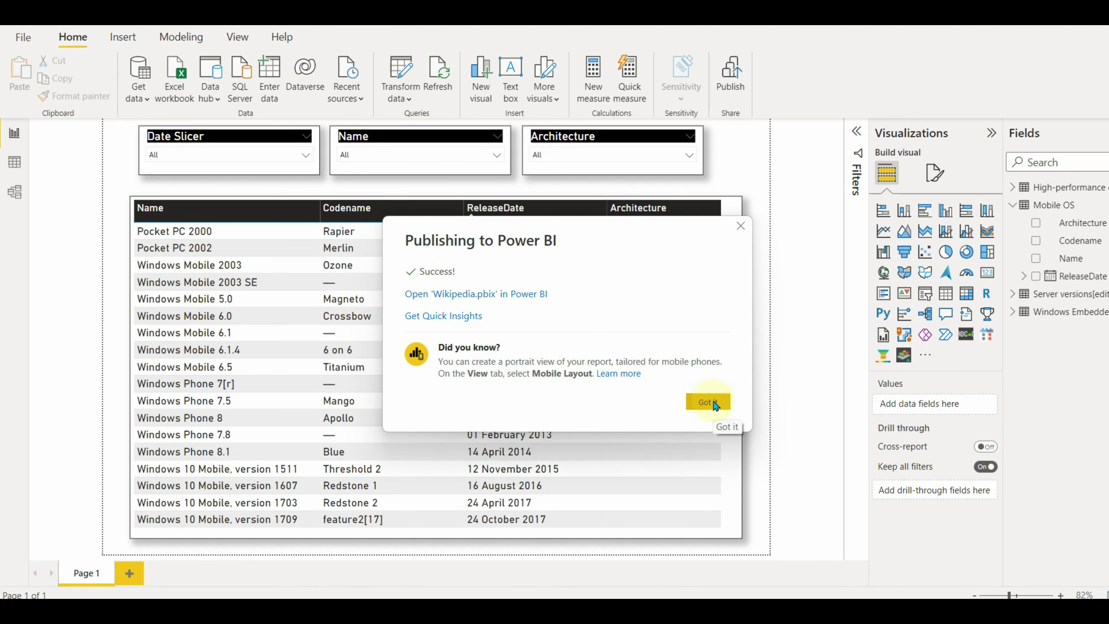
{"action": "left_click", "coordinate": [708, 402]}
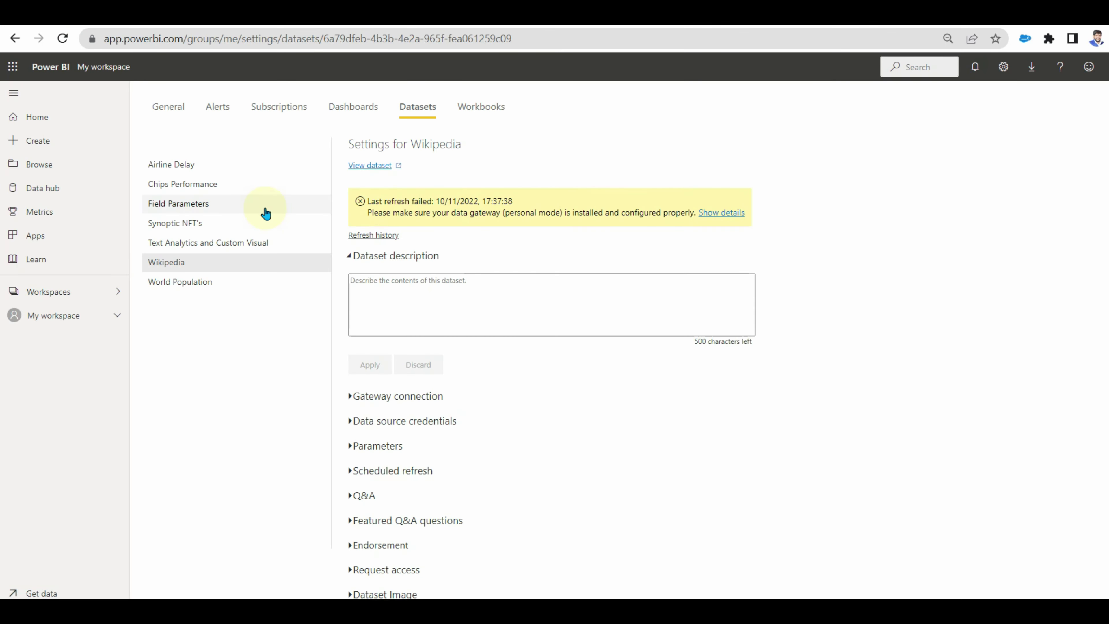
- Refresh the Wikipedia dataset now and confirm the 17:43:49 on-demand refresh completed in its history
{"action": "left_click", "coordinate": [71, 322]}
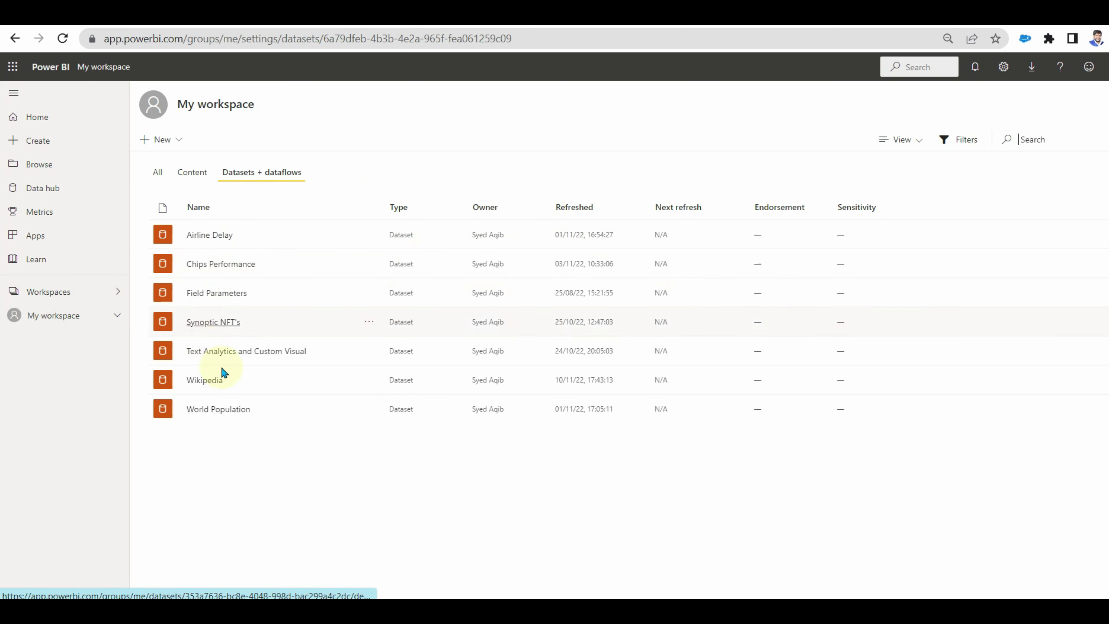
{"action": "left_click", "coordinate": [326, 380]}
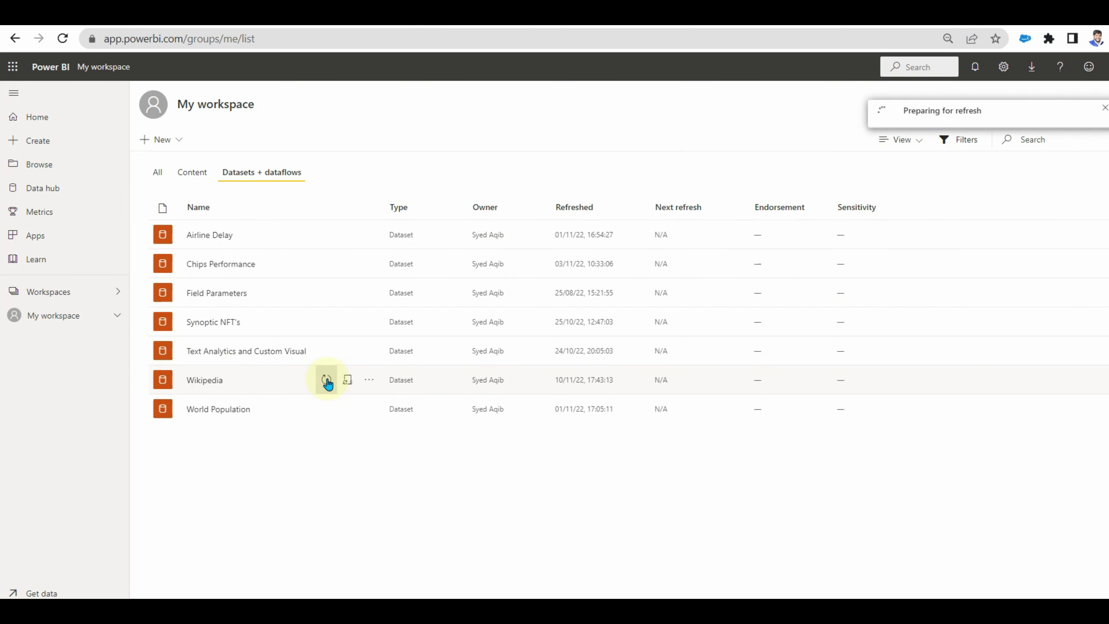
{"action": "left_click", "coordinate": [368, 379]}
{"action": "left_click", "coordinate": [379, 288]}
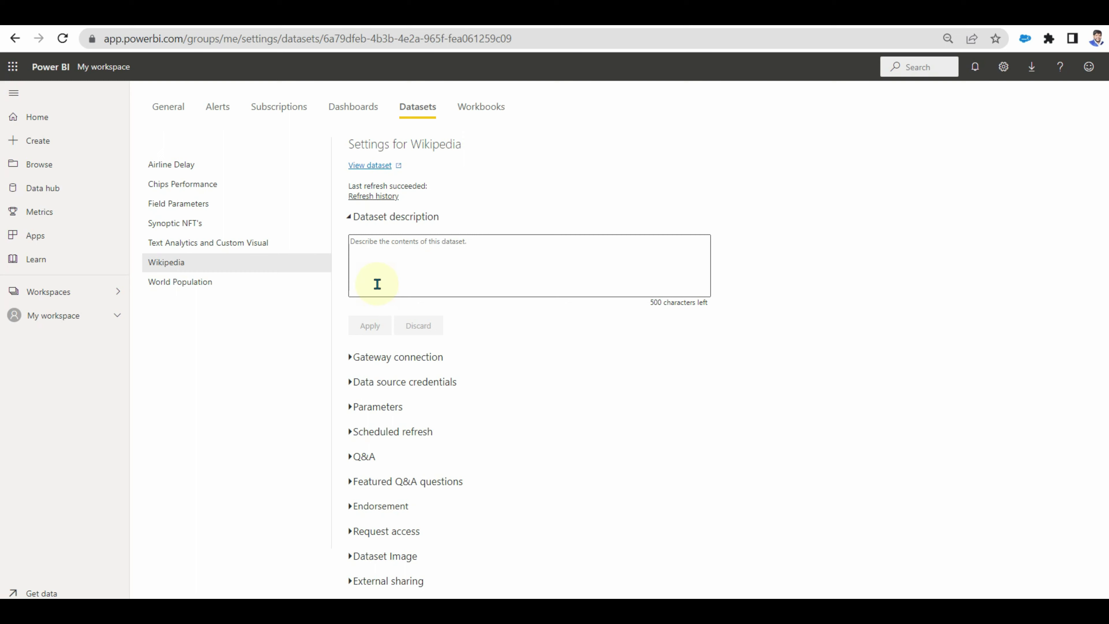
{"action": "left_click", "coordinate": [374, 196]}
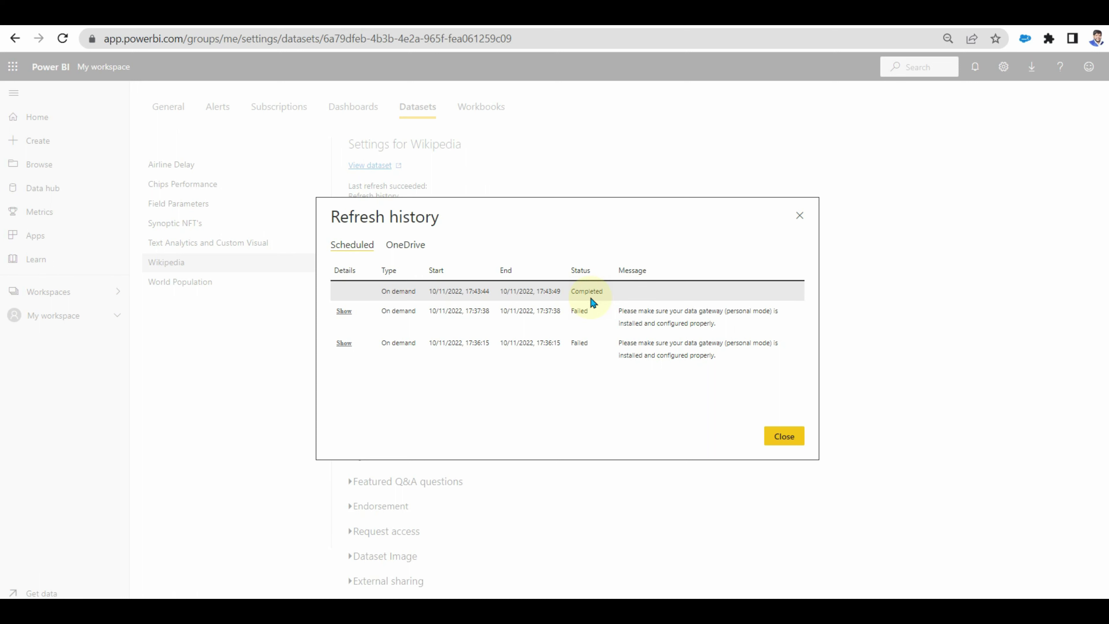
{"action": "left_click", "coordinate": [788, 439]}
- Turn on daily scheduled refresh for Wikipedia at 1 PM and 2 PM, and apply it
{"action": "left_click", "coordinate": [384, 431]}
{"action": "scroll", "coordinate": [351, 381], "scroll_direction": "down", "scroll_amount": 2}
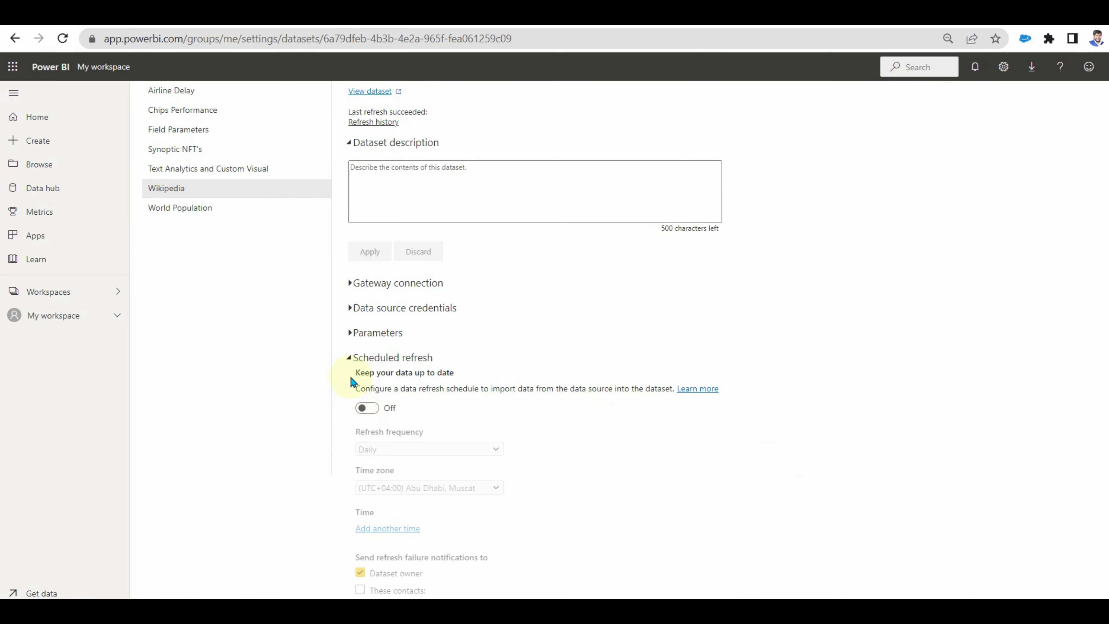
{"action": "left_click", "coordinate": [366, 407]}
{"action": "scroll", "coordinate": [376, 436], "scroll_direction": "down", "scroll_amount": 2}
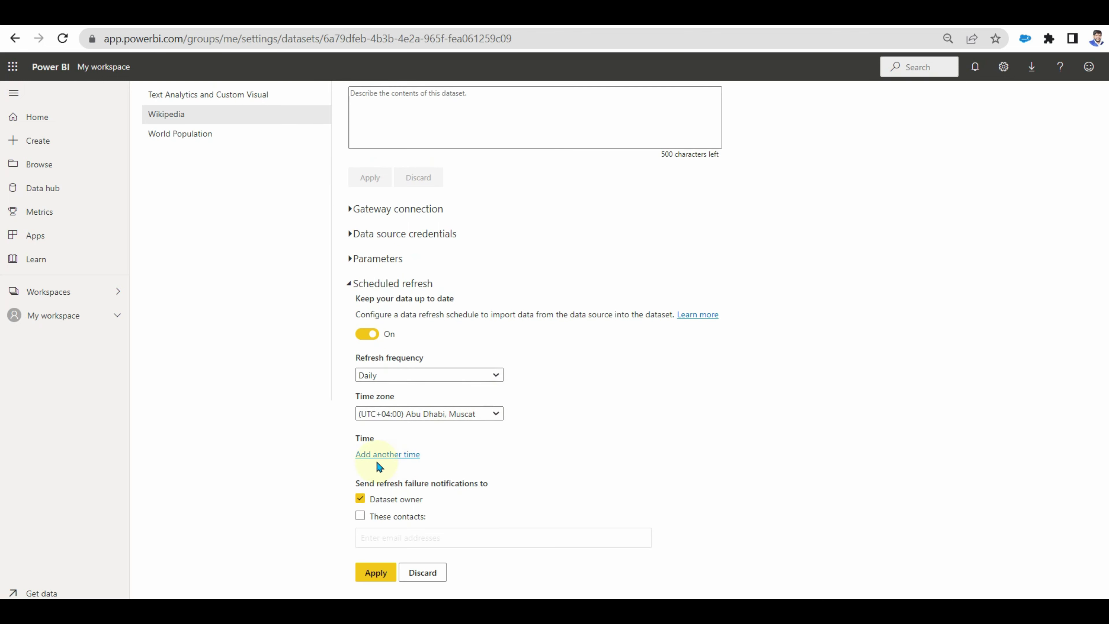
{"action": "left_click", "coordinate": [384, 454]}
{"action": "left_click", "coordinate": [388, 480]}
{"action": "left_click", "coordinate": [369, 482]}
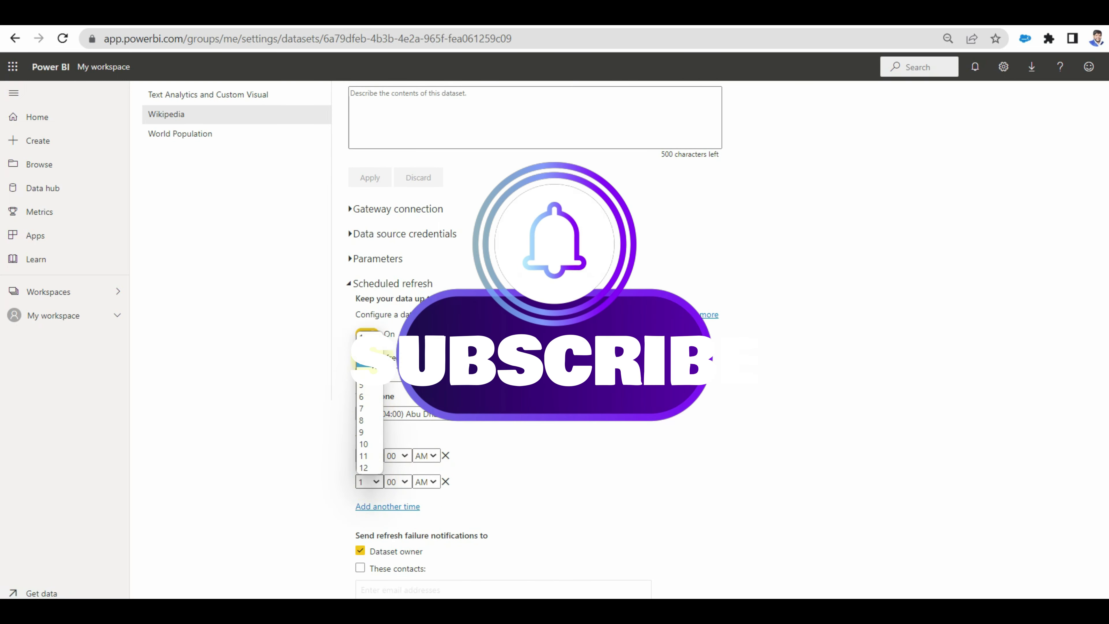
{"action": "left_click", "coordinate": [363, 350]}
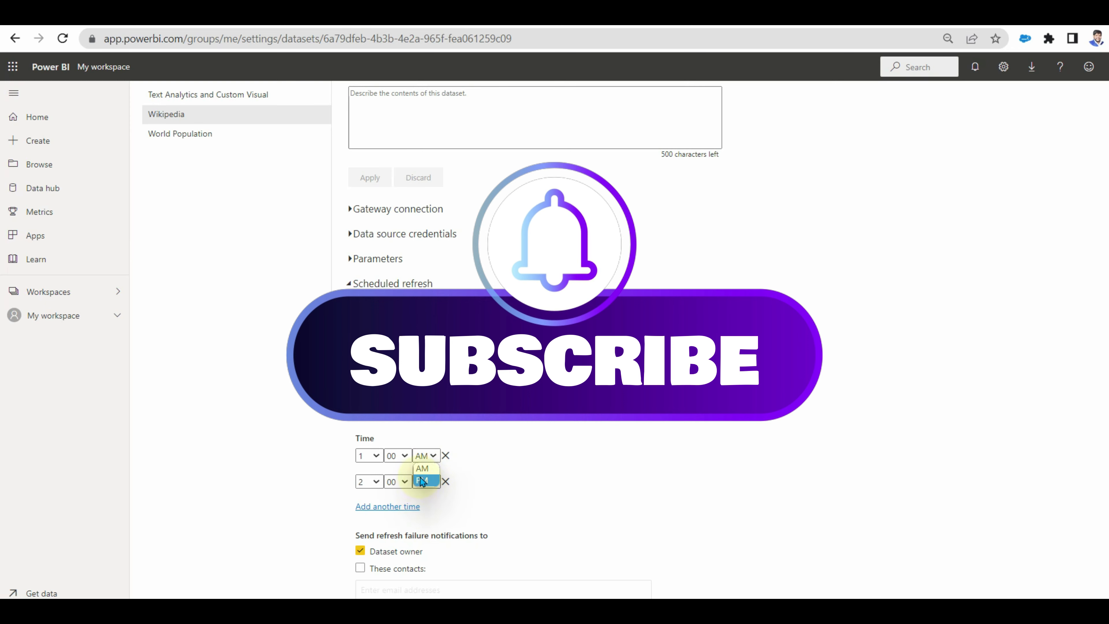
{"action": "left_click", "coordinate": [427, 490]}
{"action": "scroll", "coordinate": [527, 478], "scroll_direction": "down", "scroll_amount": 3}
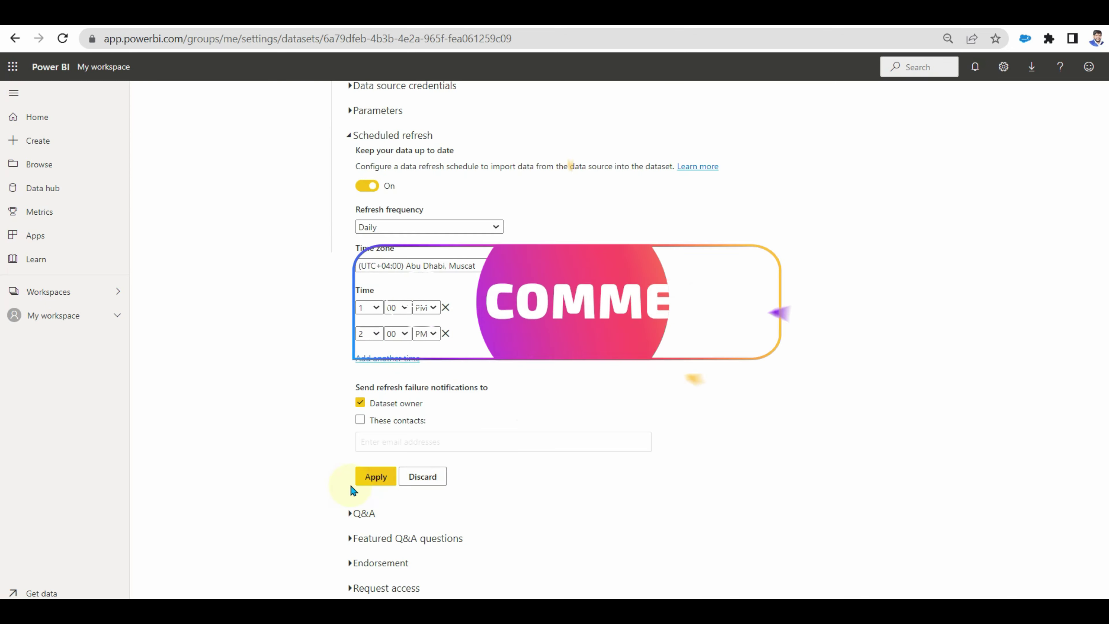
{"action": "left_click", "coordinate": [374, 485]}
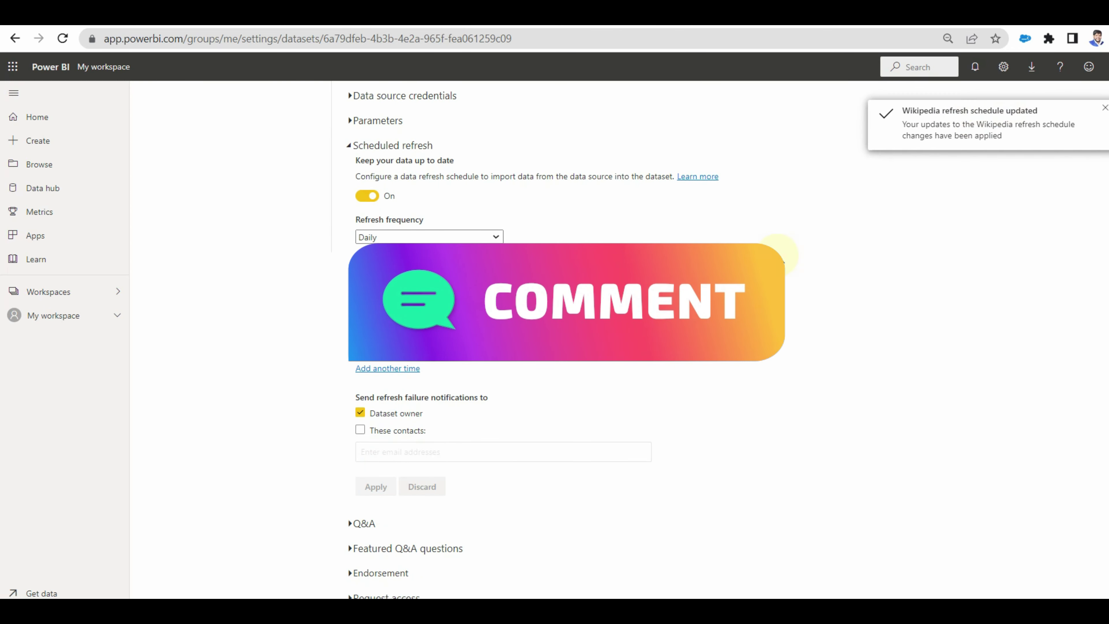